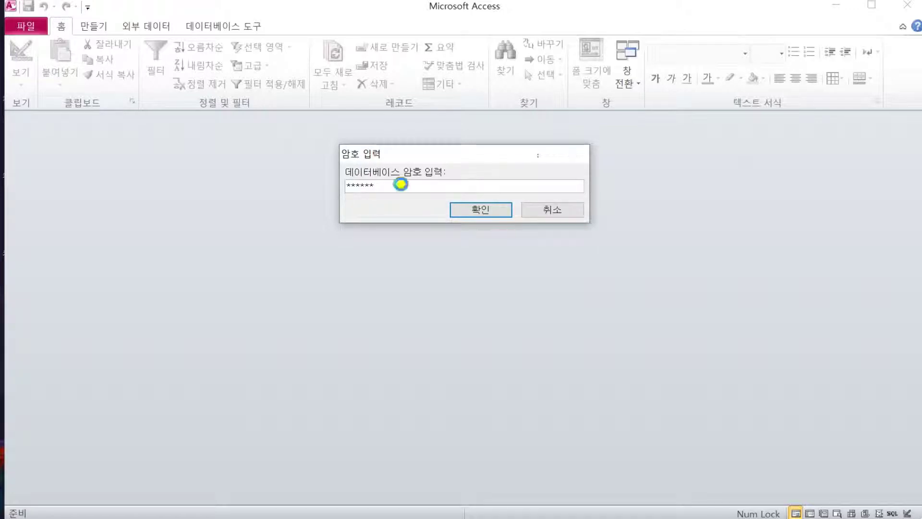
- Look up the database password in the exam instructions PDF and enter it to open the protected database
{"action": "key", "text": "Return"}
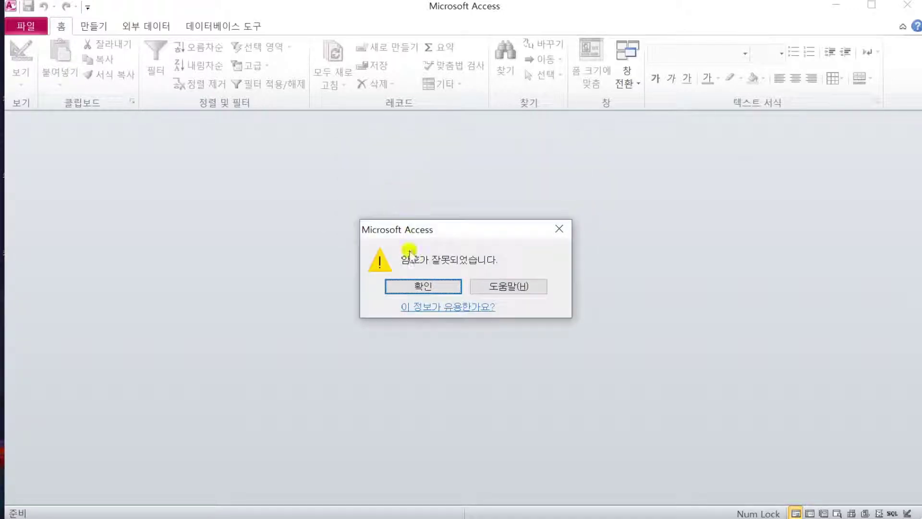
{"action": "left_click", "coordinate": [419, 287]}
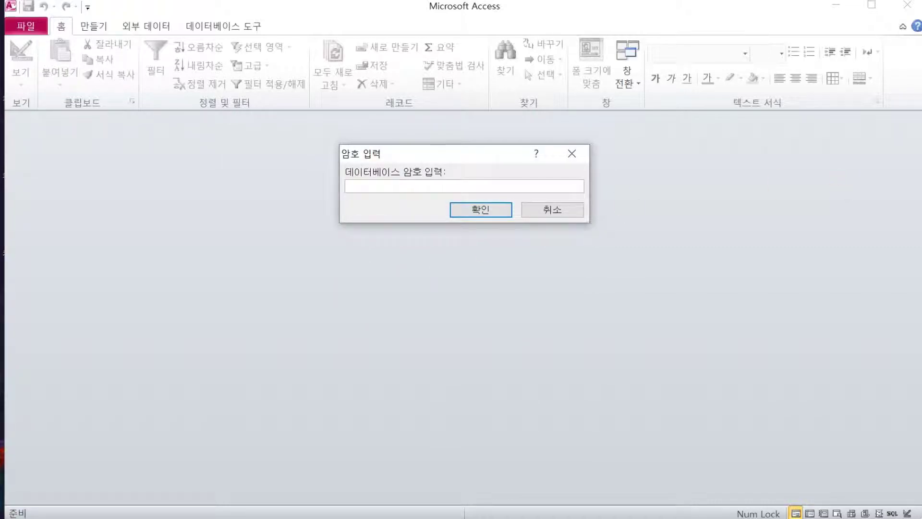
{"action": "left_click", "coordinate": [881, 230]}
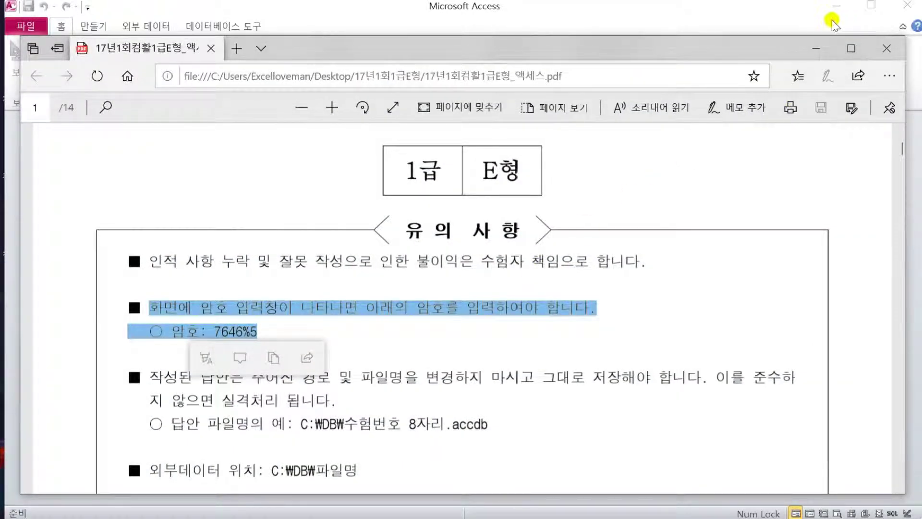
{"action": "left_click", "coordinate": [817, 49]}
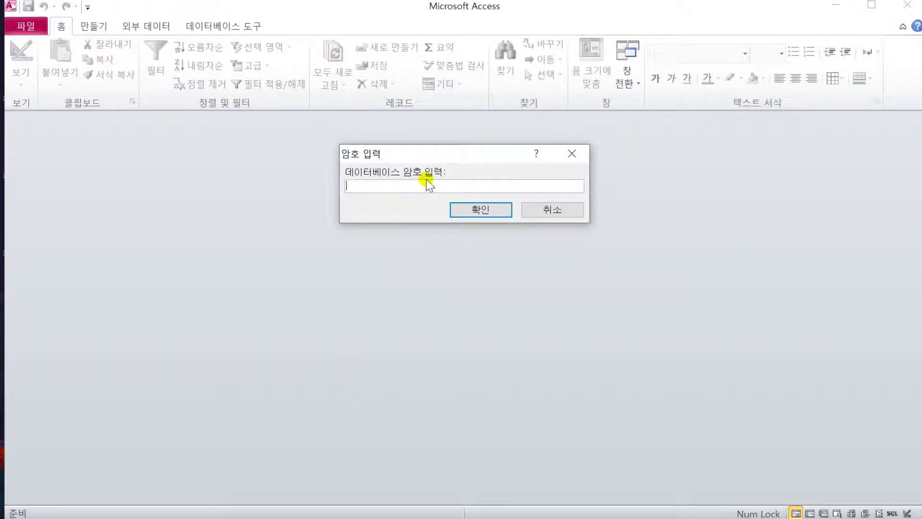
{"action": "type", "text": "*******"}
{"action": "key", "text": "Return"}
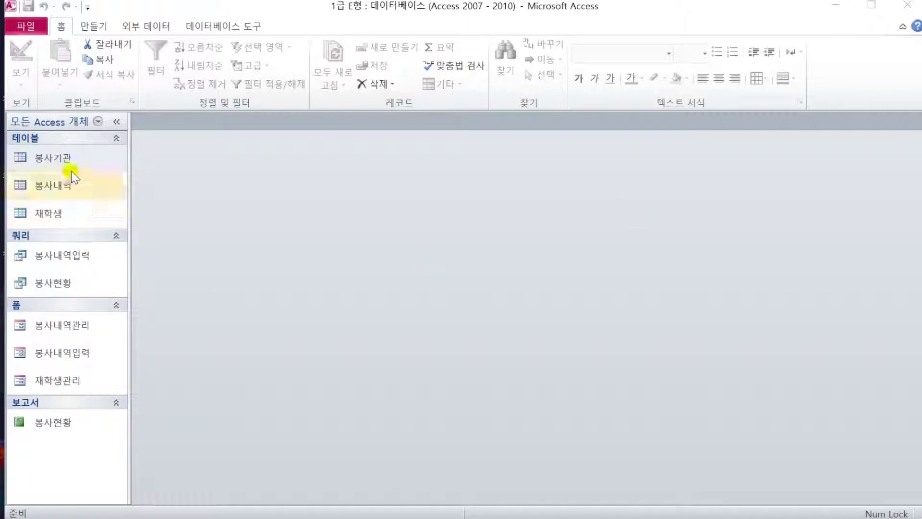
- Open the 봉사기관 table in Design View
{"action": "left_click", "coordinate": [68, 159]}
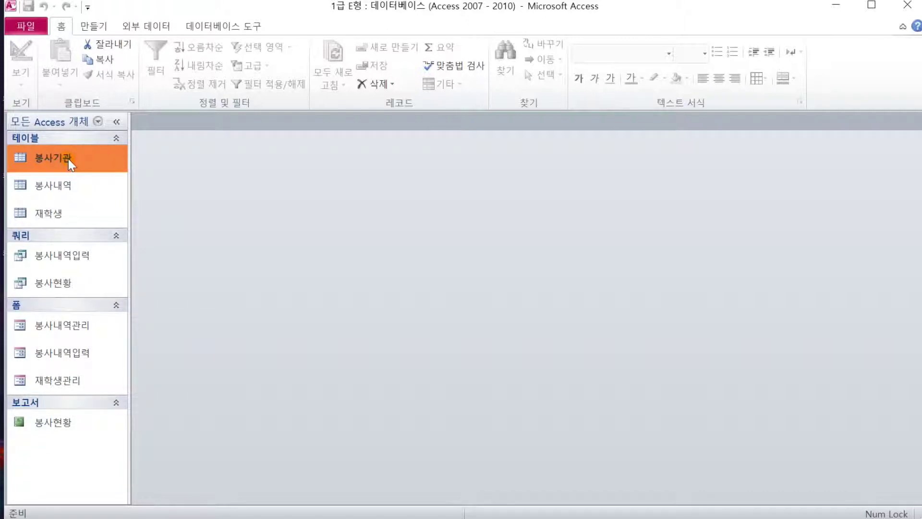
{"action": "right_click", "coordinate": [68, 159]}
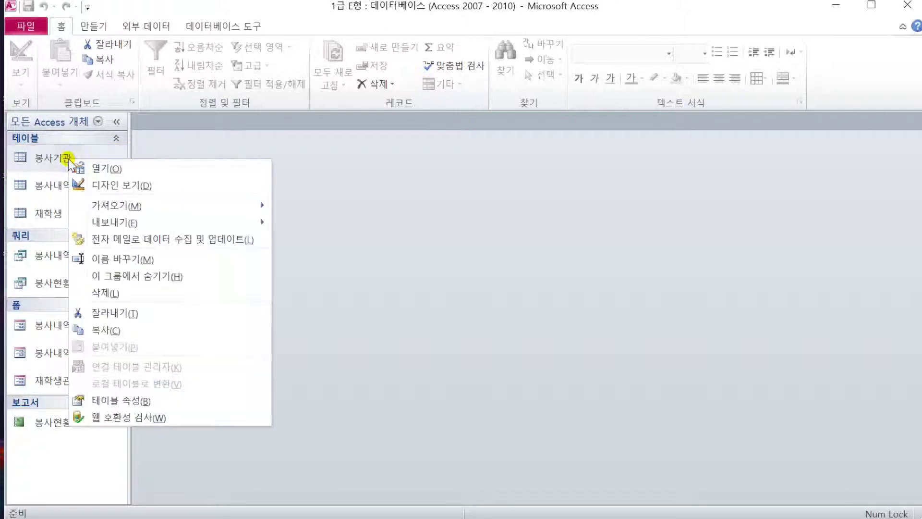
{"action": "left_click", "coordinate": [97, 184]}
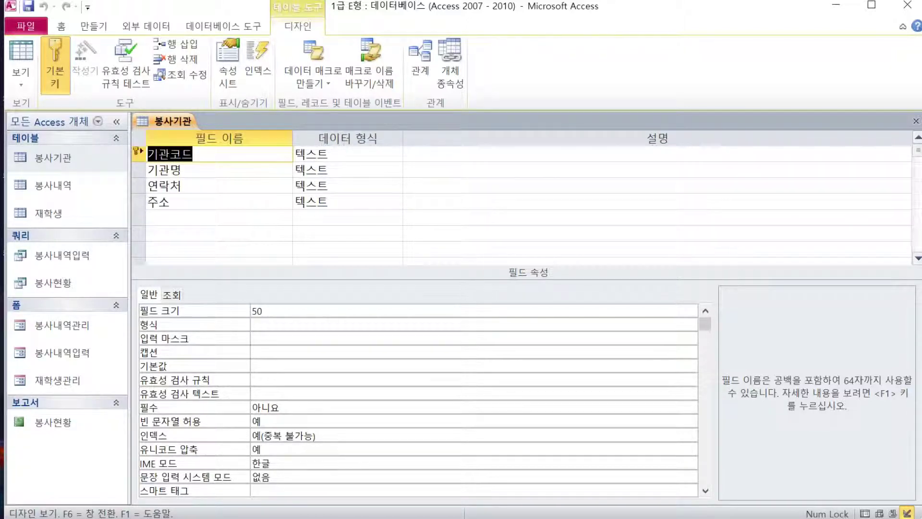
- Switch to Notepad with the 입력마스크 notes to review the input mask symbols
{"action": "key", "text": "alt+Tab"}
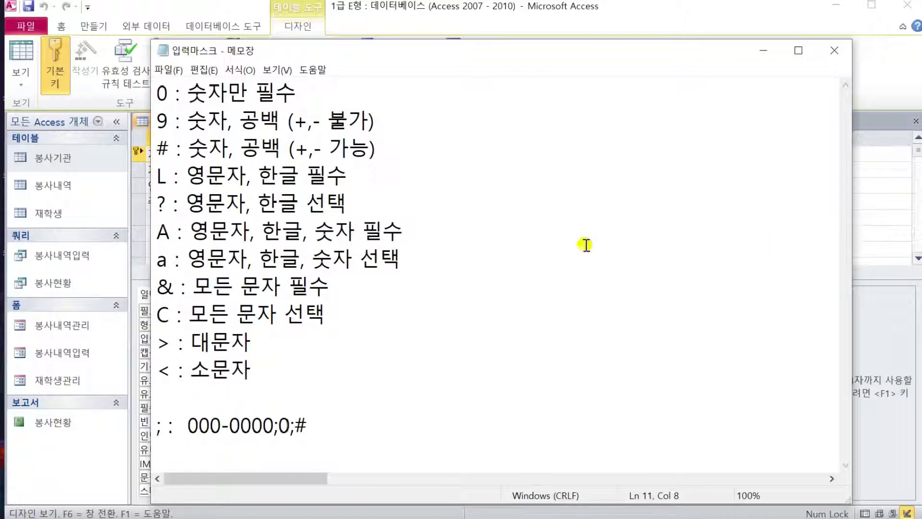
{"action": "left_click", "coordinate": [568, 225]}
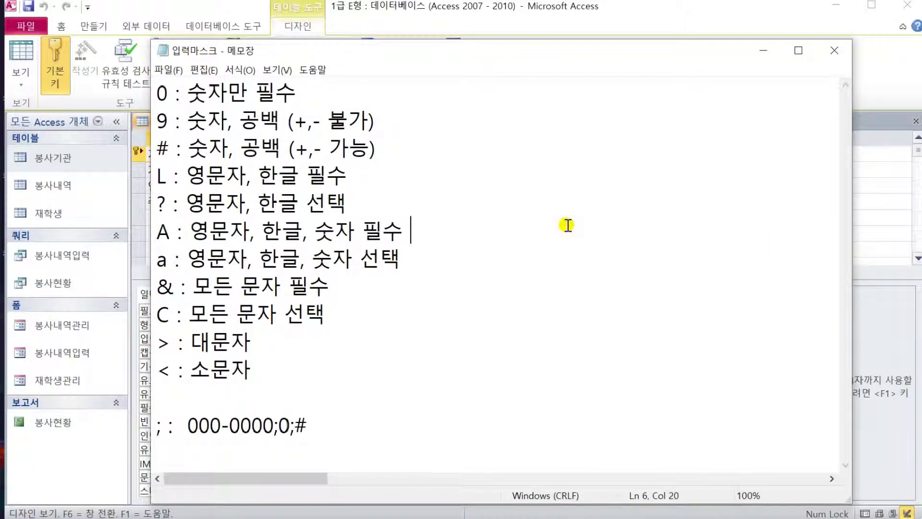
{"action": "left_click", "coordinate": [427, 102]}
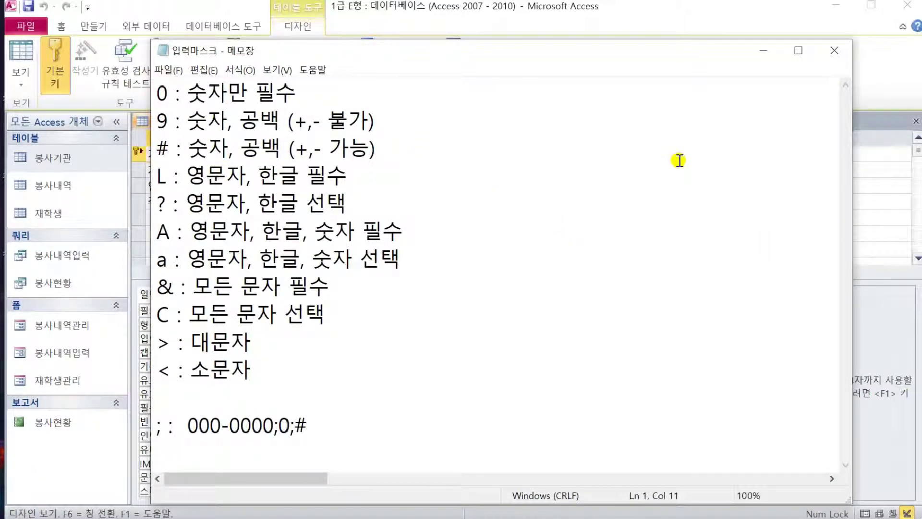
- Handwrite the sample code S-00 beside the mask notes, underline it, mark its characters with arrows and circle the hyphen
{"action": "key", "text": "ctrl+2"}
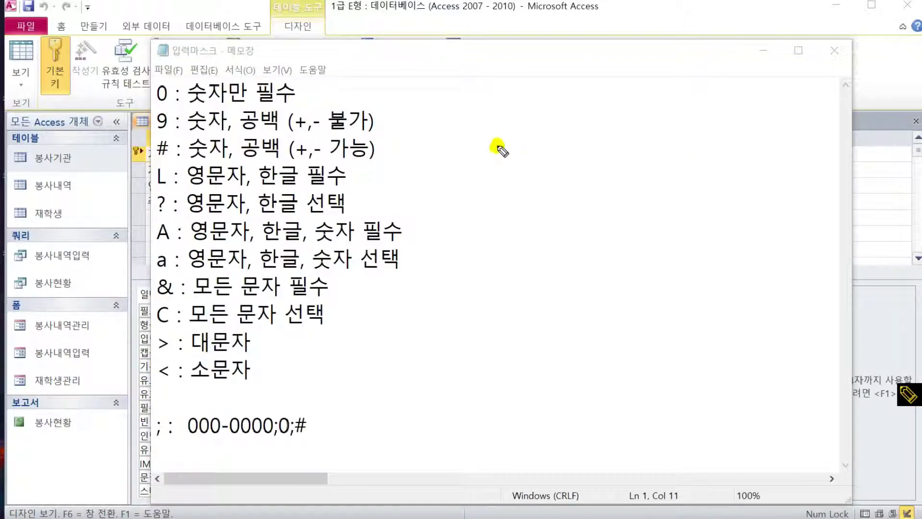
{"action": "left_click_drag", "start_coordinate": [530, 146], "coordinate": [502, 195]}
{"action": "left_click_drag", "start_coordinate": [551, 169], "coordinate": [584, 173]}
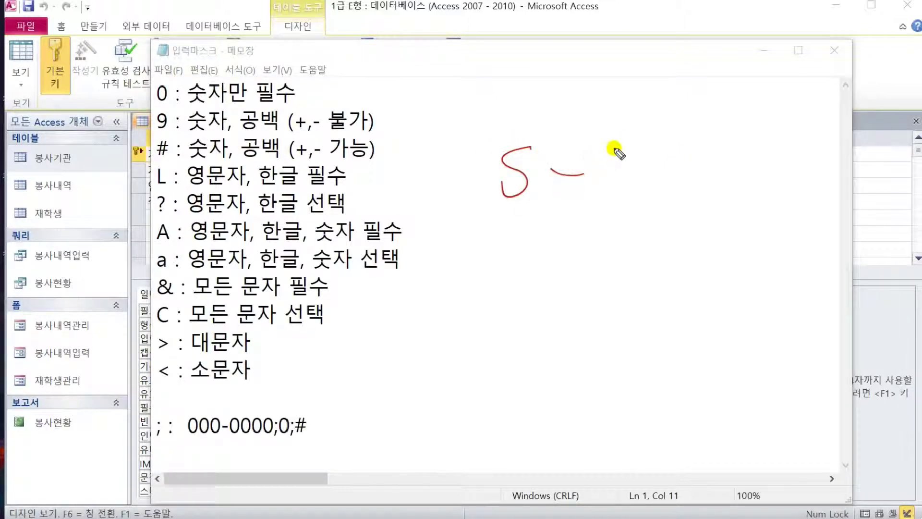
{"action": "left_click_drag", "start_coordinate": [619, 146], "coordinate": [659, 144]}
{"action": "mouse_move", "coordinate": [489, 212]}
{"action": "left_mouse_down"}
{"action": "mouse_move", "coordinate": [673, 208]}
{"action": "mouse_move", "coordinate": [687, 216]}
{"action": "mouse_move", "coordinate": [684, 231]}
{"action": "left_mouse_up"}
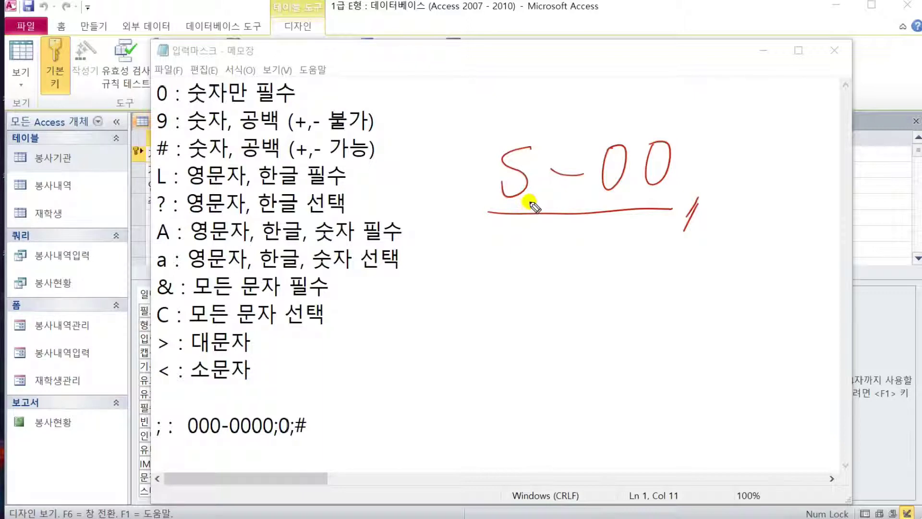
{"action": "mouse_move", "coordinate": [509, 211]}
{"action": "left_mouse_down"}
{"action": "mouse_move", "coordinate": [510, 256]}
{"action": "mouse_move", "coordinate": [510, 217]}
{"action": "left_mouse_up"}
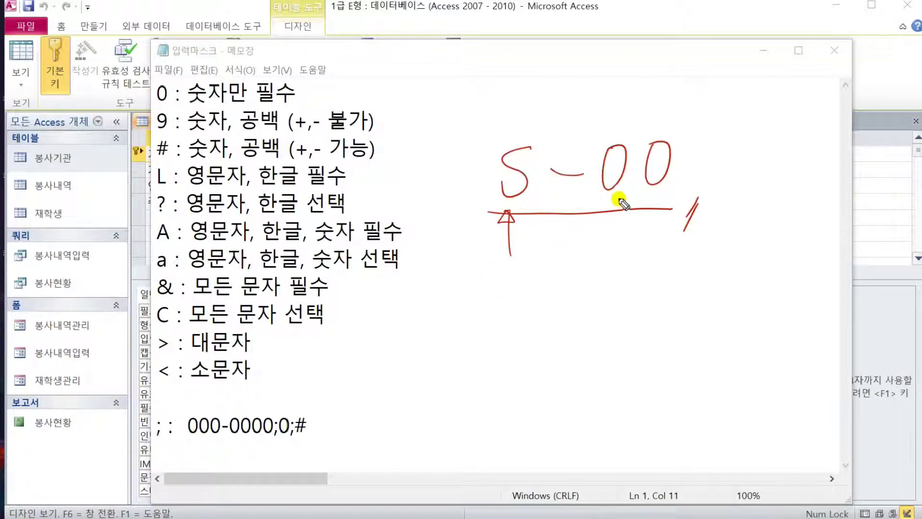
{"action": "mouse_move", "coordinate": [614, 208]}
{"action": "left_mouse_down"}
{"action": "mouse_move", "coordinate": [609, 264]}
{"action": "mouse_move", "coordinate": [624, 209]}
{"action": "mouse_move", "coordinate": [651, 283]}
{"action": "mouse_move", "coordinate": [662, 211]}
{"action": "left_mouse_up"}
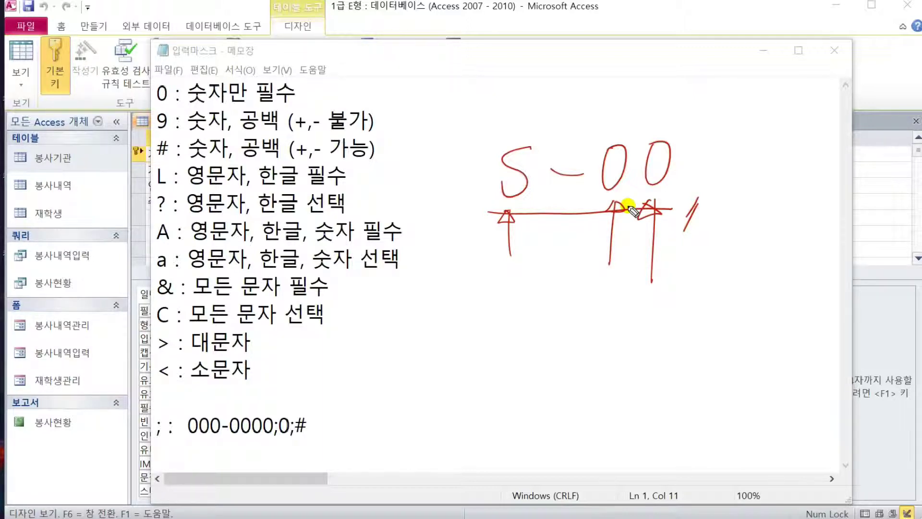
{"action": "mouse_move", "coordinate": [581, 191]}
{"action": "left_mouse_down"}
{"action": "mouse_move", "coordinate": [546, 191]}
{"action": "mouse_move", "coordinate": [583, 202]}
{"action": "mouse_move", "coordinate": [557, 202]}
{"action": "left_mouse_up"}
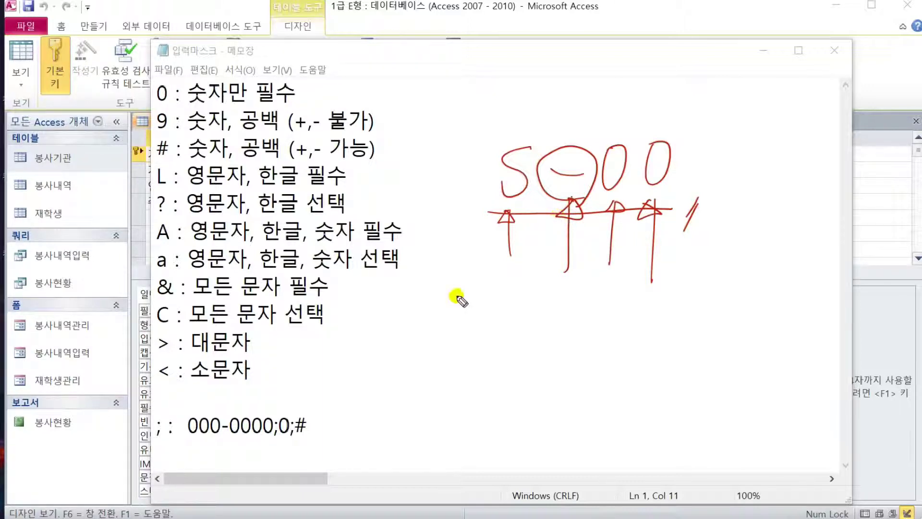
- Draw a boxed example A-77 below the sample code, mark its letter, hyphen and digits, and clear all annotations
{"action": "mouse_move", "coordinate": [463, 304]}
{"action": "left_mouse_down"}
{"action": "mouse_move", "coordinate": [465, 363]}
{"action": "mouse_move", "coordinate": [526, 306]}
{"action": "mouse_move", "coordinate": [681, 318]}
{"action": "left_mouse_up"}
{"action": "mouse_move", "coordinate": [682, 349]}
{"action": "left_mouse_down"}
{"action": "mouse_move", "coordinate": [604, 367]}
{"action": "mouse_move", "coordinate": [465, 353]}
{"action": "left_mouse_up"}
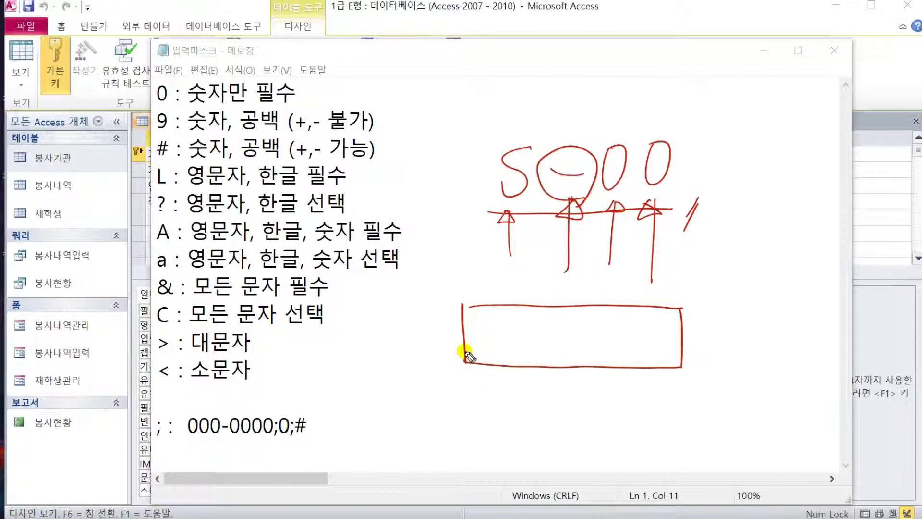
{"action": "mouse_move", "coordinate": [500, 315]}
{"action": "left_mouse_down"}
{"action": "mouse_move", "coordinate": [484, 351]}
{"action": "mouse_move", "coordinate": [525, 324]}
{"action": "mouse_move", "coordinate": [571, 319]}
{"action": "mouse_move", "coordinate": [599, 325]}
{"action": "mouse_move", "coordinate": [632, 367]}
{"action": "left_mouse_up"}
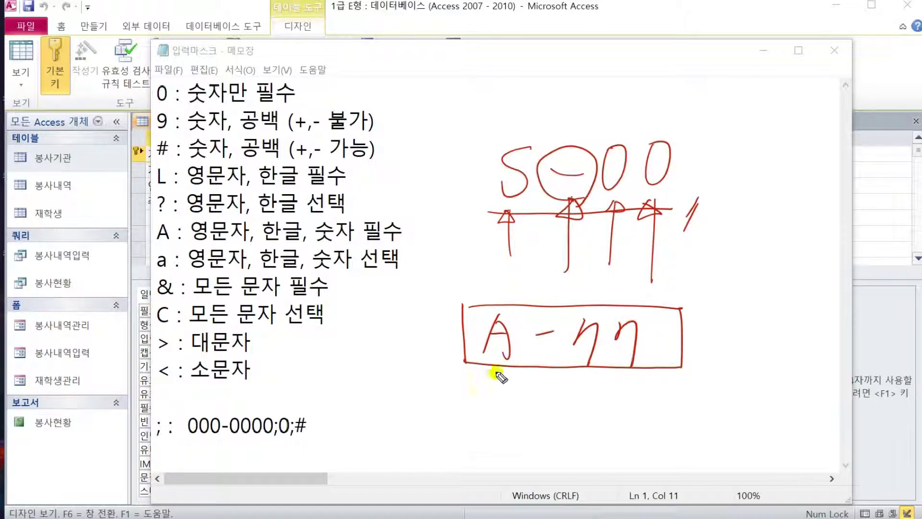
{"action": "mouse_move", "coordinate": [512, 413]}
{"action": "left_mouse_down"}
{"action": "mouse_move", "coordinate": [512, 373]}
{"action": "mouse_move", "coordinate": [524, 383]}
{"action": "left_mouse_up"}
{"action": "left_click_drag", "start_coordinate": [476, 324], "coordinate": [482, 376]}
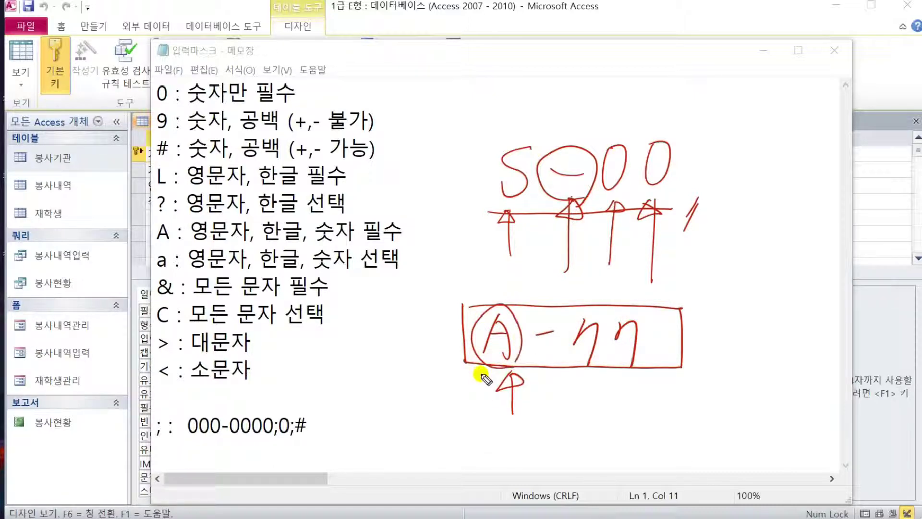
{"action": "mouse_move", "coordinate": [543, 266]}
{"action": "left_mouse_down"}
{"action": "mouse_move", "coordinate": [545, 315]}
{"action": "mouse_move", "coordinate": [561, 301]}
{"action": "left_mouse_up"}
{"action": "mouse_move", "coordinate": [607, 384]}
{"action": "left_mouse_down"}
{"action": "mouse_move", "coordinate": [632, 370]}
{"action": "mouse_move", "coordinate": [644, 340]}
{"action": "mouse_move", "coordinate": [604, 378]}
{"action": "mouse_move", "coordinate": [616, 417]}
{"action": "mouse_move", "coordinate": [610, 375]}
{"action": "mouse_move", "coordinate": [607, 387]}
{"action": "left_mouse_up"}
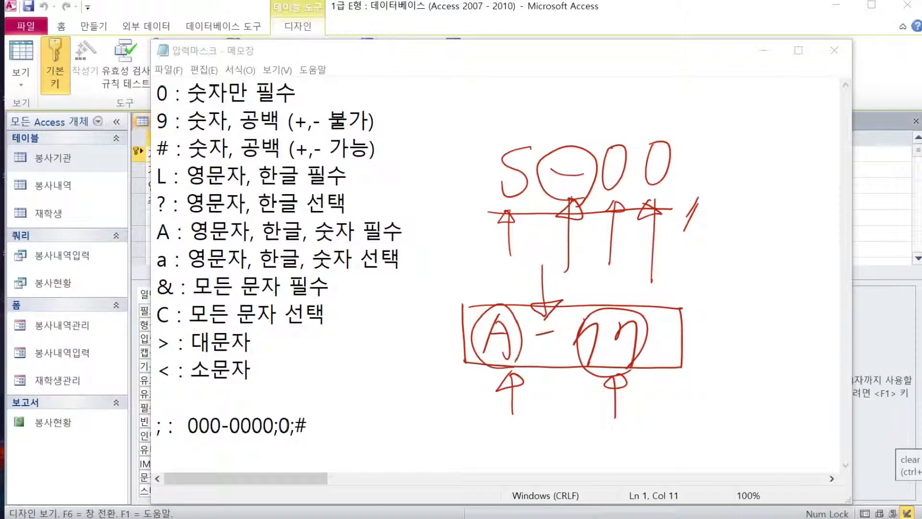
{"action": "left_click", "coordinate": [920, 463]}
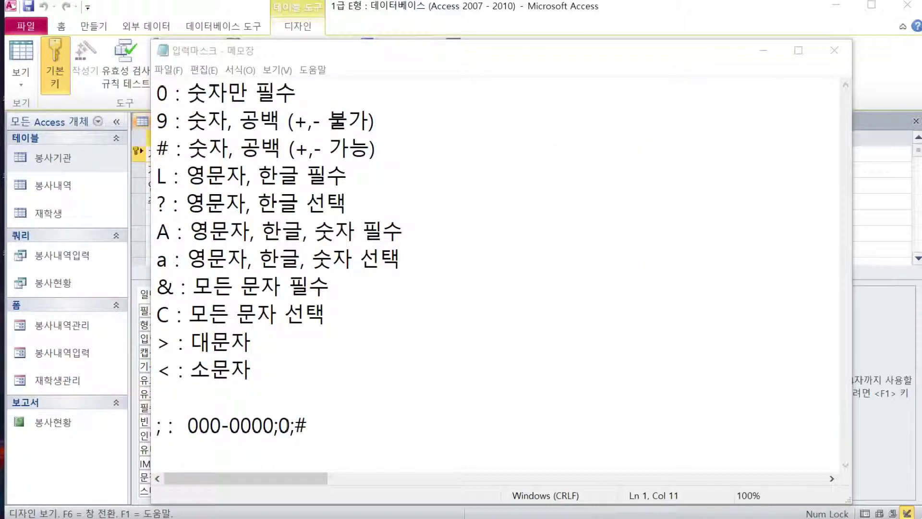
- Circle the column of mask symbols in the notes and handwrite S-00 beside it with an arrow under the S
{"action": "left_click", "coordinate": [313, 221]}
{"action": "mouse_move", "coordinate": [158, 71]}
{"action": "left_mouse_down"}
{"action": "mouse_move", "coordinate": [147, 115]}
{"action": "mouse_move", "coordinate": [157, 333]}
{"action": "mouse_move", "coordinate": [179, 380]}
{"action": "mouse_move", "coordinate": [188, 144]}
{"action": "mouse_move", "coordinate": [158, 103]}
{"action": "left_mouse_up"}
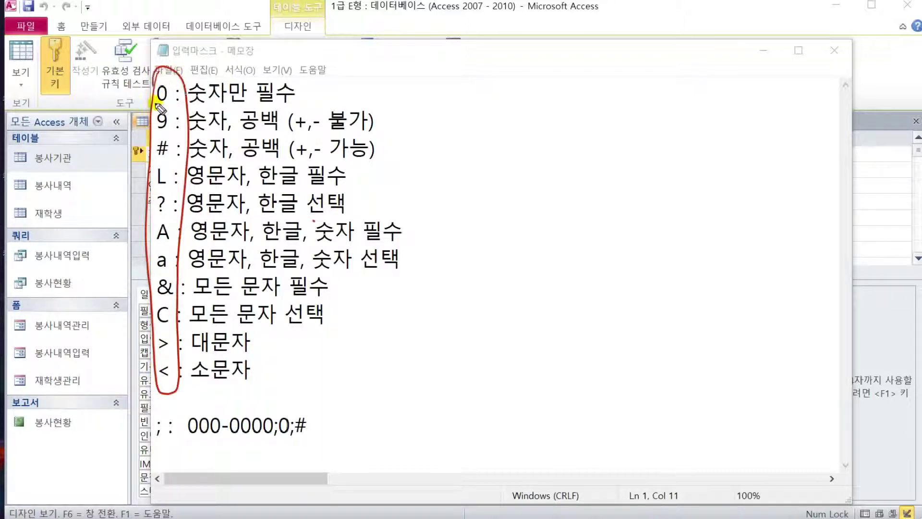
{"action": "left_click_drag", "start_coordinate": [531, 118], "coordinate": [503, 146]}
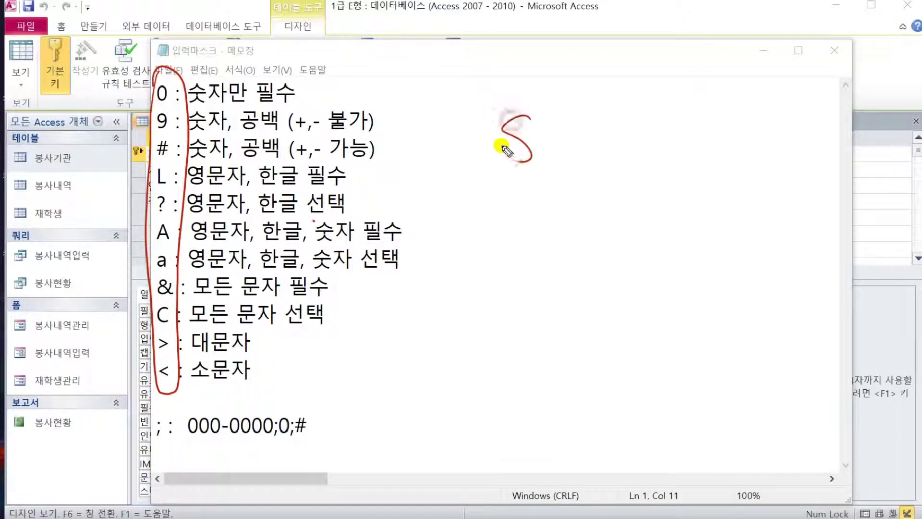
{"action": "left_click_drag", "start_coordinate": [555, 134], "coordinate": [651, 118]}
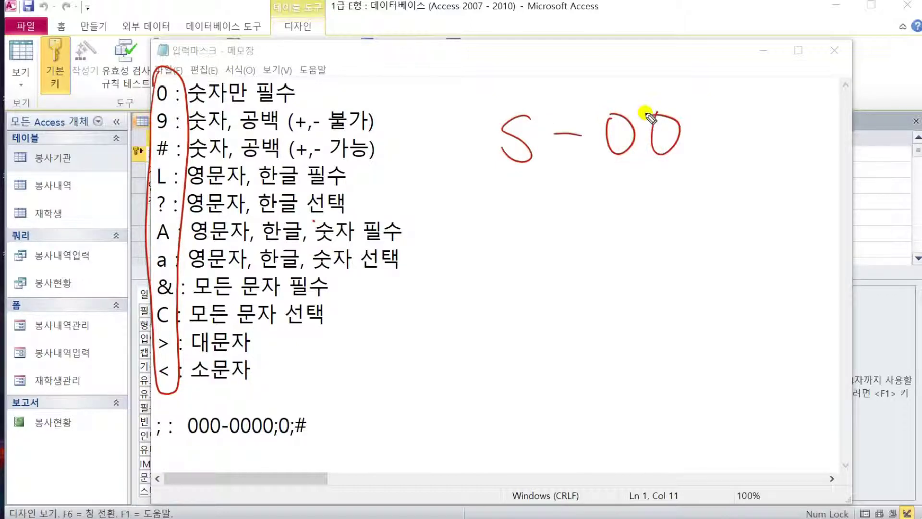
{"action": "mouse_move", "coordinate": [515, 176]}
{"action": "left_mouse_down"}
{"action": "mouse_move", "coordinate": [521, 219]}
{"action": "mouse_move", "coordinate": [496, 180]}
{"action": "left_mouse_up"}
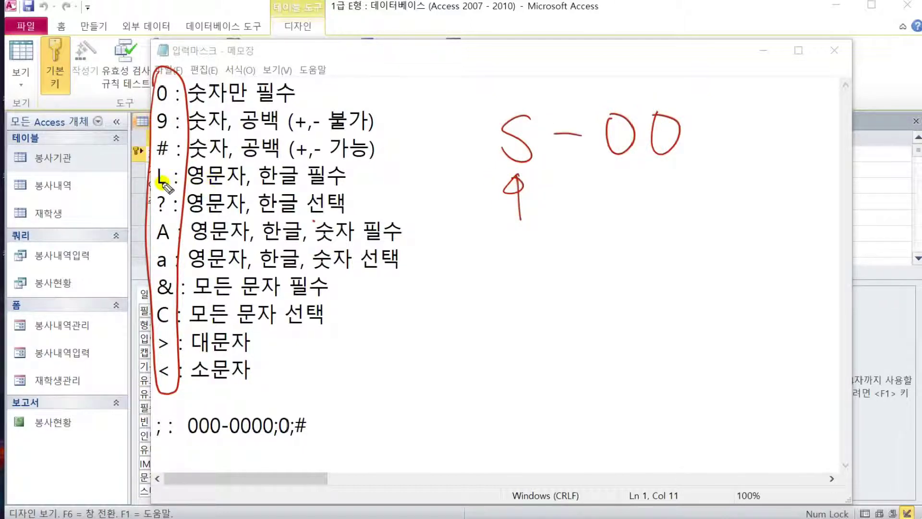
- Underline and circle the L symbol's line, and write the mask characters L and hyphen under the sample code
{"action": "left_click_drag", "start_coordinate": [154, 185], "coordinate": [349, 182]}
{"action": "mouse_move", "coordinate": [188, 178]}
{"action": "left_mouse_down"}
{"action": "mouse_move", "coordinate": [152, 169]}
{"action": "mouse_move", "coordinate": [197, 174]}
{"action": "left_mouse_up"}
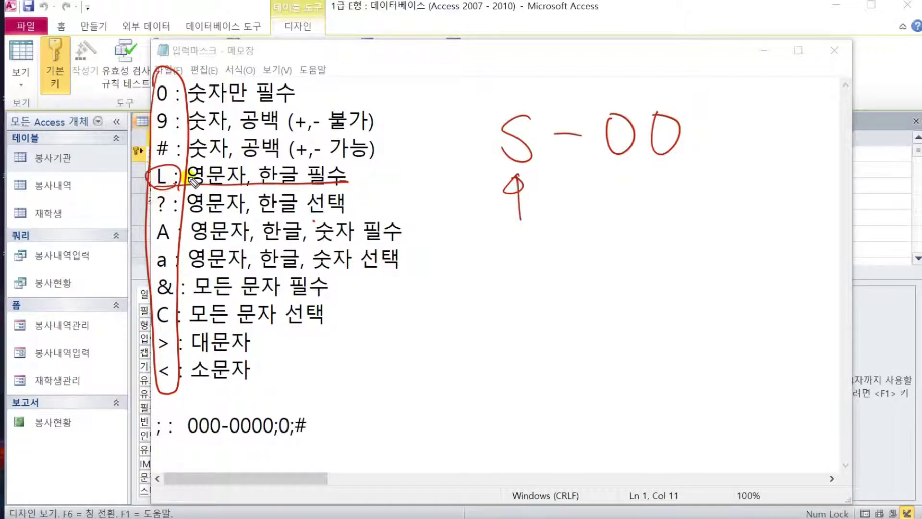
{"action": "mouse_move", "coordinate": [504, 242]}
{"action": "left_mouse_down"}
{"action": "mouse_move", "coordinate": [510, 293]}
{"action": "mouse_move", "coordinate": [545, 277]}
{"action": "left_mouse_up"}
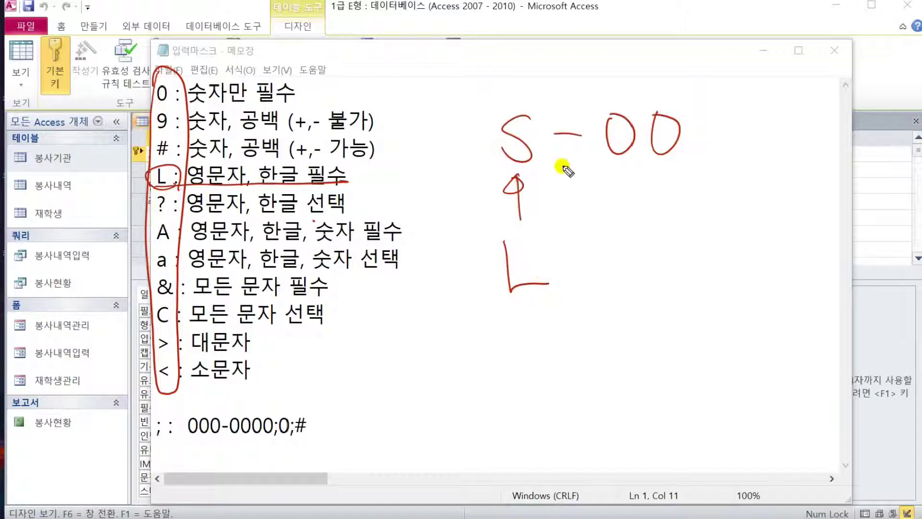
{"action": "mouse_move", "coordinate": [568, 163]}
{"action": "left_mouse_down"}
{"action": "mouse_move", "coordinate": [573, 221]}
{"action": "mouse_move", "coordinate": [574, 168]}
{"action": "left_mouse_up"}
{"action": "left_click_drag", "start_coordinate": [563, 258], "coordinate": [592, 257]}
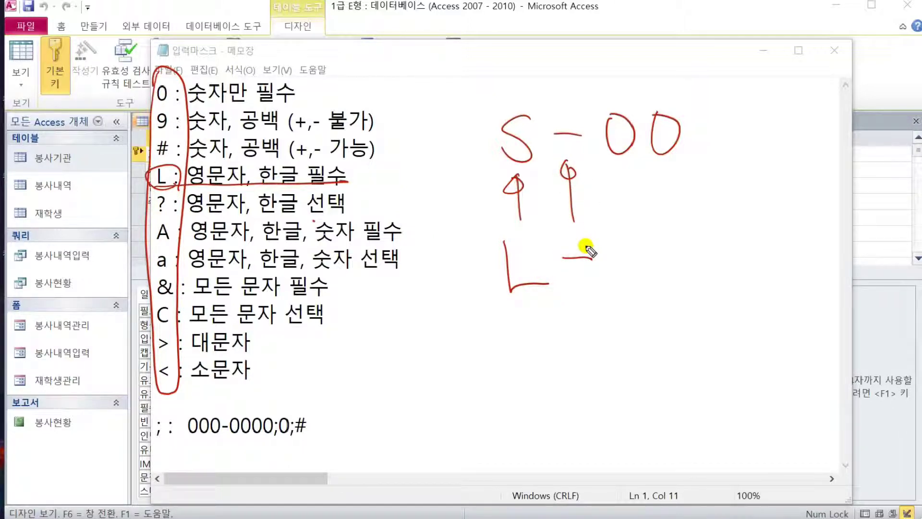
- Mark the two digit positions with the range 0~9, highlight the 0 symbol's line, and complete the handwritten mask as L-00
{"action": "left_click_drag", "start_coordinate": [623, 168], "coordinate": [622, 213]}
{"action": "left_click_drag", "start_coordinate": [664, 163], "coordinate": [668, 217]}
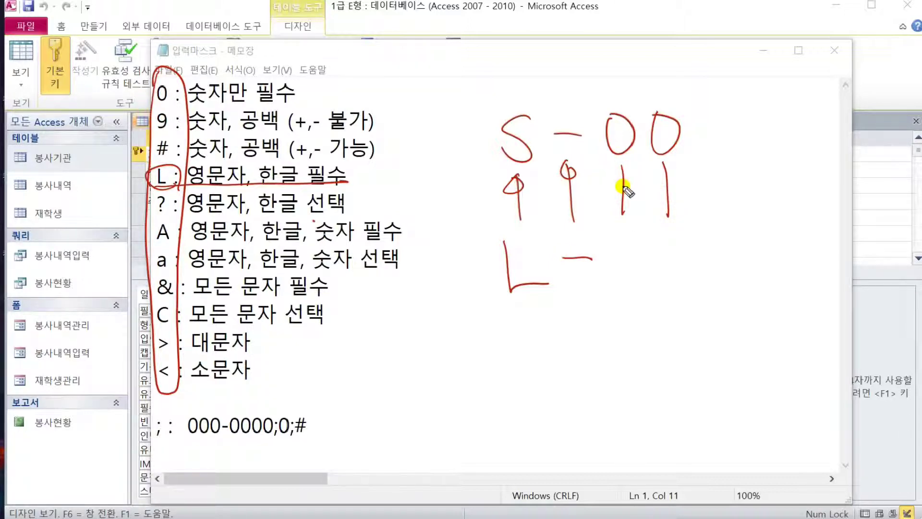
{"action": "left_click_drag", "start_coordinate": [616, 76], "coordinate": [662, 84]}
{"action": "left_click_drag", "start_coordinate": [683, 75], "coordinate": [690, 111]}
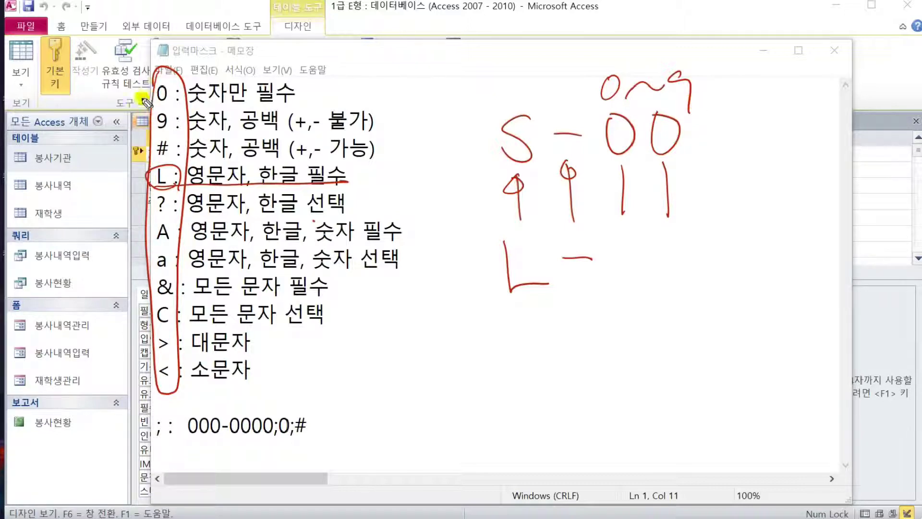
{"action": "left_click_drag", "start_coordinate": [131, 101], "coordinate": [310, 101]}
{"action": "left_click_drag", "start_coordinate": [154, 101], "coordinate": [162, 84]}
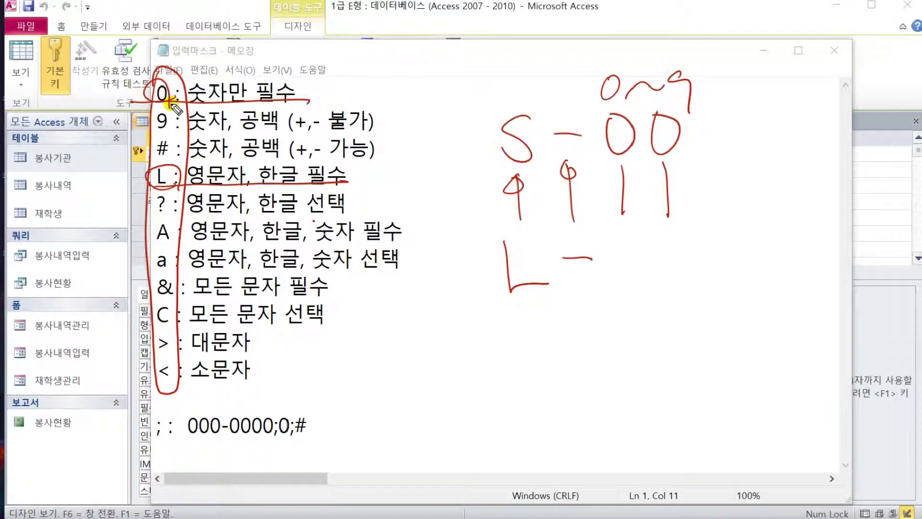
{"action": "left_click_drag", "start_coordinate": [614, 288], "coordinate": [615, 242]}
{"action": "left_click_drag", "start_coordinate": [654, 280], "coordinate": [657, 242]}
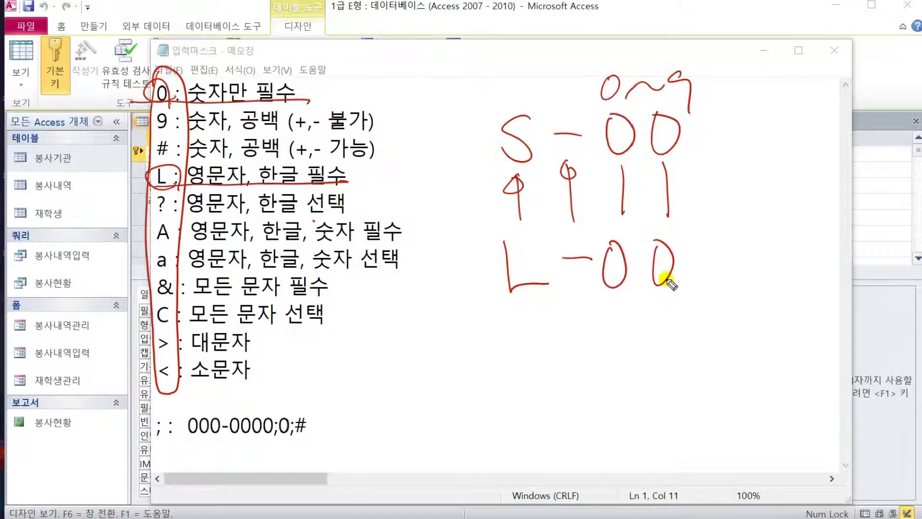
- Box the semicolon example 000-0000;0;# and draw a curve down alongside the list of mask symbols
{"action": "mouse_move", "coordinate": [147, 448]}
{"action": "left_mouse_down"}
{"action": "mouse_move", "coordinate": [332, 432]}
{"action": "mouse_move", "coordinate": [187, 407]}
{"action": "mouse_move", "coordinate": [153, 464]}
{"action": "left_mouse_up"}
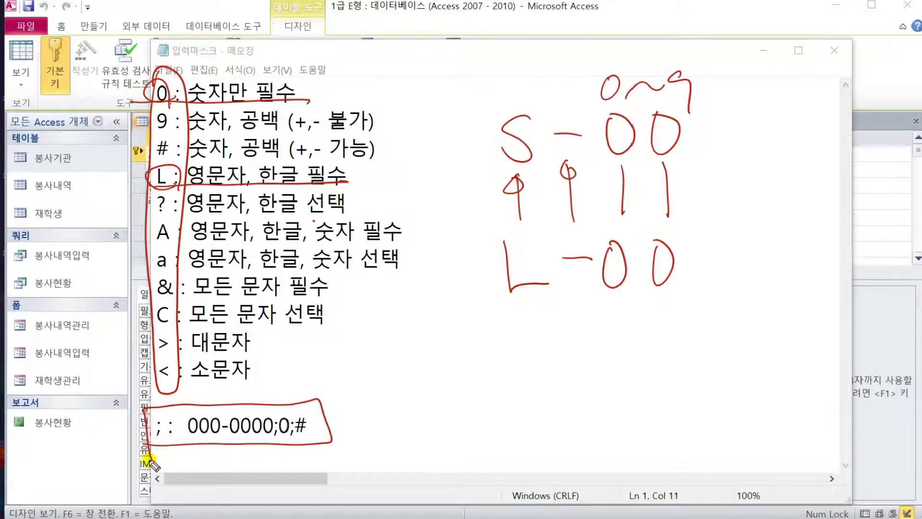
{"action": "mouse_move", "coordinate": [362, 83]}
{"action": "left_mouse_down"}
{"action": "mouse_move", "coordinate": [426, 305]}
{"action": "mouse_move", "coordinate": [384, 420]}
{"action": "left_mouse_up"}
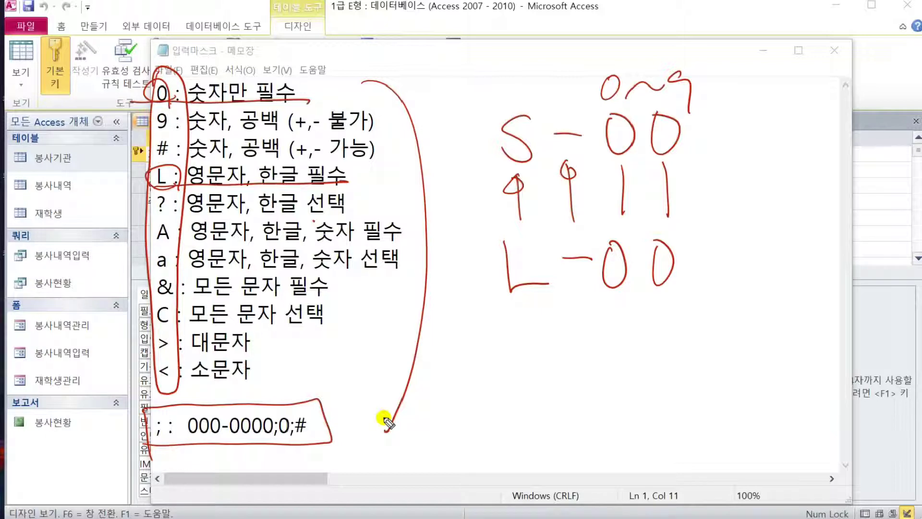
- Retrace the handwritten mask L-00 and extend it with a semicolon and a 0 to form L-00;0
{"action": "mouse_move", "coordinate": [503, 243]}
{"action": "left_mouse_down"}
{"action": "mouse_move", "coordinate": [501, 272]}
{"action": "mouse_move", "coordinate": [552, 281]}
{"action": "mouse_move", "coordinate": [593, 260]}
{"action": "left_mouse_up"}
{"action": "mouse_move", "coordinate": [618, 241]}
{"action": "left_mouse_down"}
{"action": "mouse_move", "coordinate": [612, 251]}
{"action": "mouse_move", "coordinate": [632, 264]}
{"action": "mouse_move", "coordinate": [620, 240]}
{"action": "left_mouse_up"}
{"action": "mouse_move", "coordinate": [659, 240]}
{"action": "left_mouse_down"}
{"action": "mouse_move", "coordinate": [659, 251]}
{"action": "mouse_move", "coordinate": [669, 246]}
{"action": "mouse_move", "coordinate": [658, 244]}
{"action": "mouse_move", "coordinate": [711, 248]}
{"action": "mouse_move", "coordinate": [702, 315]}
{"action": "left_mouse_up"}
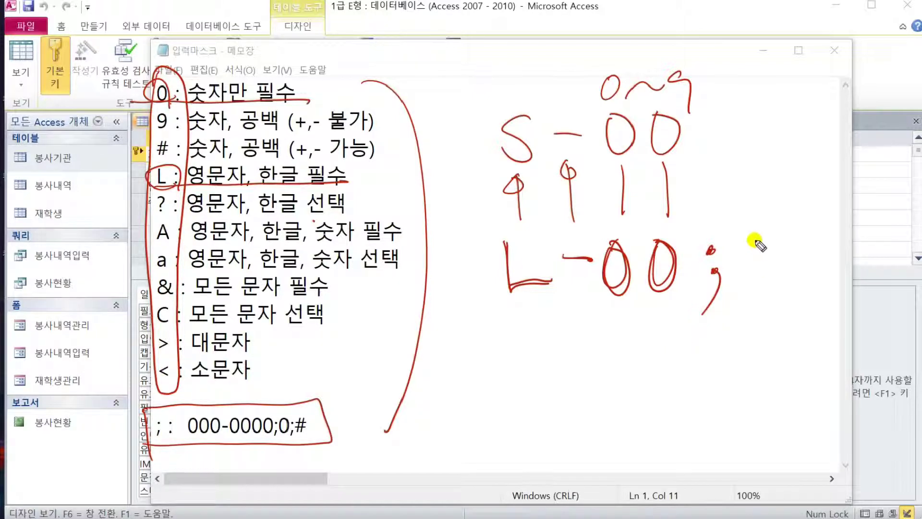
{"action": "mouse_move", "coordinate": [757, 241]}
{"action": "left_mouse_down"}
{"action": "mouse_move", "coordinate": [752, 270]}
{"action": "mouse_move", "coordinate": [746, 244]}
{"action": "left_mouse_up"}
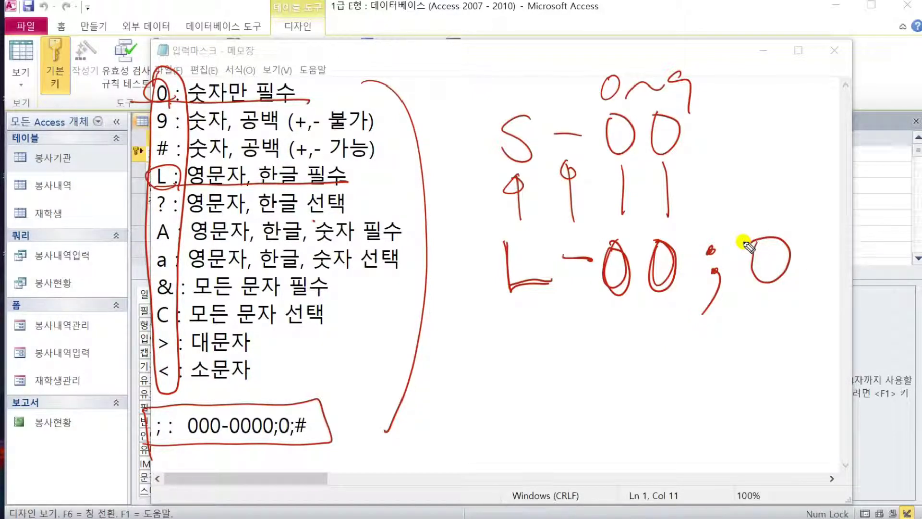
- Box the handwritten mask L-00;0, mark its characters with arrows, circles and underlines, and clear all the ink annotations
{"action": "mouse_move", "coordinate": [470, 228]}
{"action": "left_mouse_down"}
{"action": "mouse_move", "coordinate": [475, 327]}
{"action": "mouse_move", "coordinate": [837, 218]}
{"action": "mouse_move", "coordinate": [528, 325]}
{"action": "mouse_move", "coordinate": [462, 327]}
{"action": "left_mouse_up"}
{"action": "left_click_drag", "start_coordinate": [518, 315], "coordinate": [513, 394]}
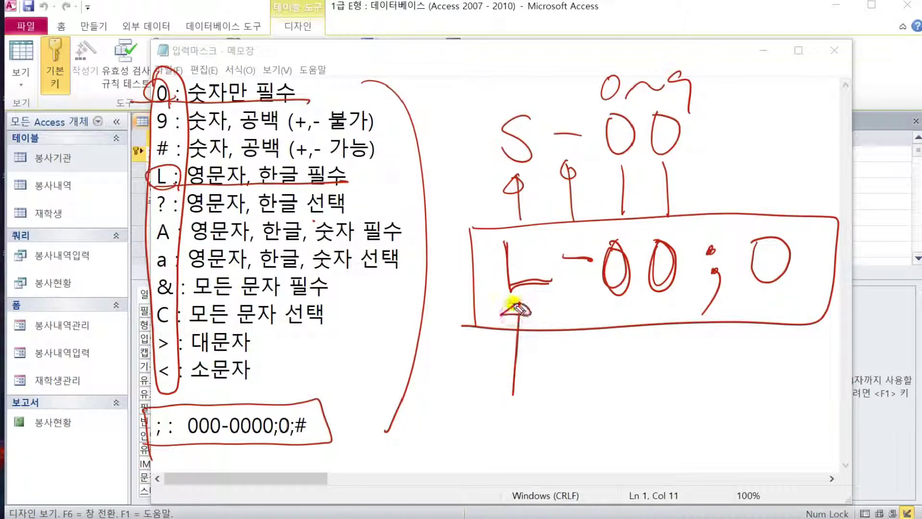
{"action": "mouse_move", "coordinate": [579, 277]}
{"action": "left_mouse_down"}
{"action": "mouse_move", "coordinate": [571, 385]}
{"action": "mouse_move", "coordinate": [575, 277]}
{"action": "mouse_move", "coordinate": [682, 299]}
{"action": "mouse_move", "coordinate": [720, 332]}
{"action": "left_mouse_up"}
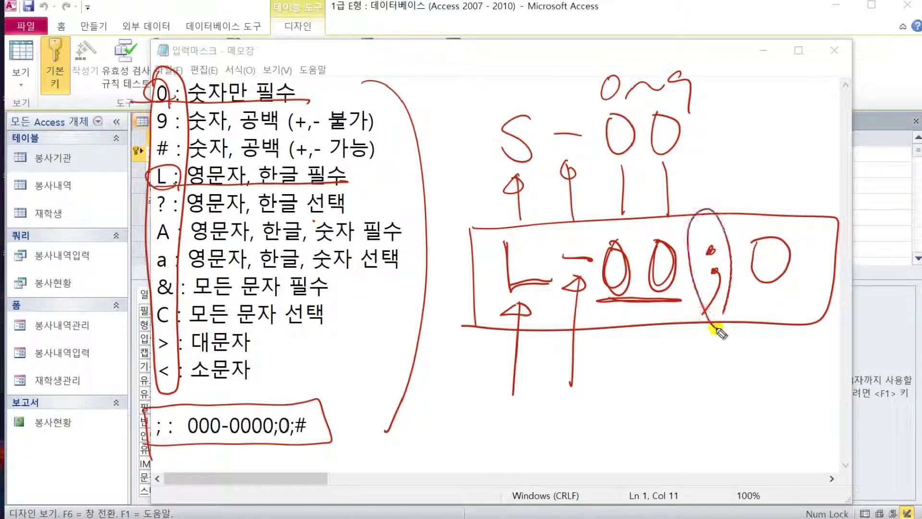
{"action": "left_click_drag", "start_coordinate": [775, 147], "coordinate": [766, 212]}
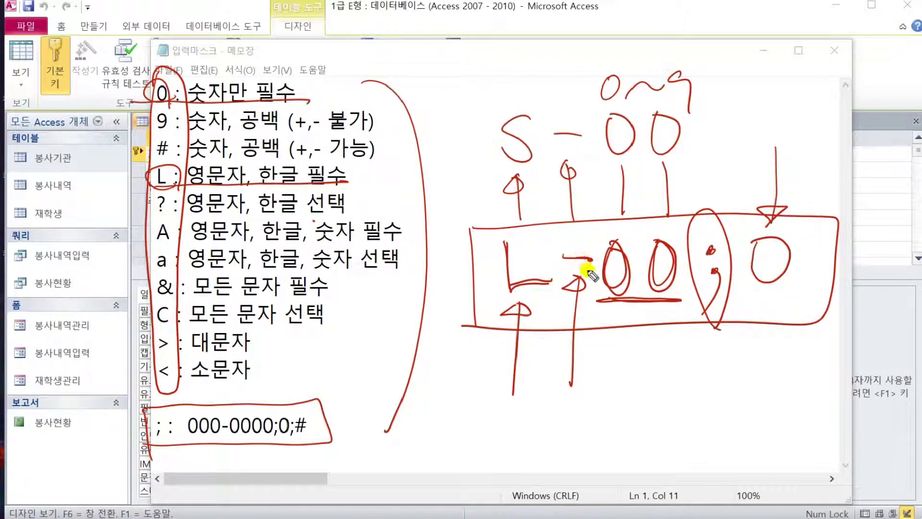
{"action": "left_click_drag", "start_coordinate": [587, 272], "coordinate": [572, 298]}
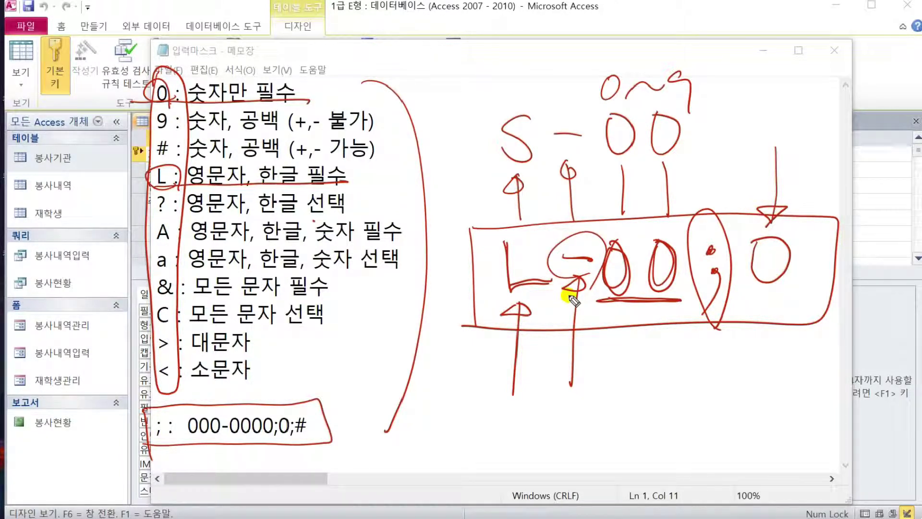
{"action": "left_click_drag", "start_coordinate": [459, 315], "coordinate": [800, 302]}
{"action": "left_click_drag", "start_coordinate": [796, 314], "coordinate": [780, 353]}
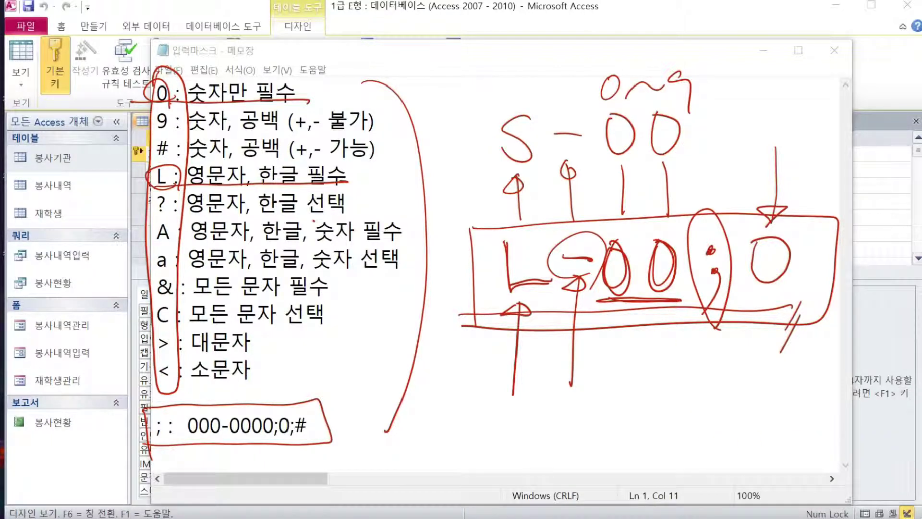
{"action": "left_click", "coordinate": [905, 470]}
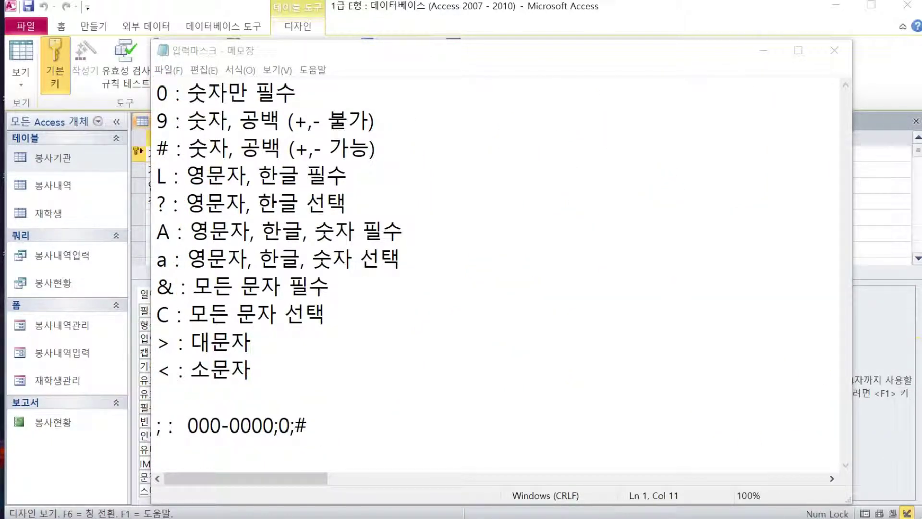
- Minimize the notes and set the 기관코드 field's input mask to L-00;0 in the 봉사기관 table
{"action": "left_click", "coordinate": [763, 48]}
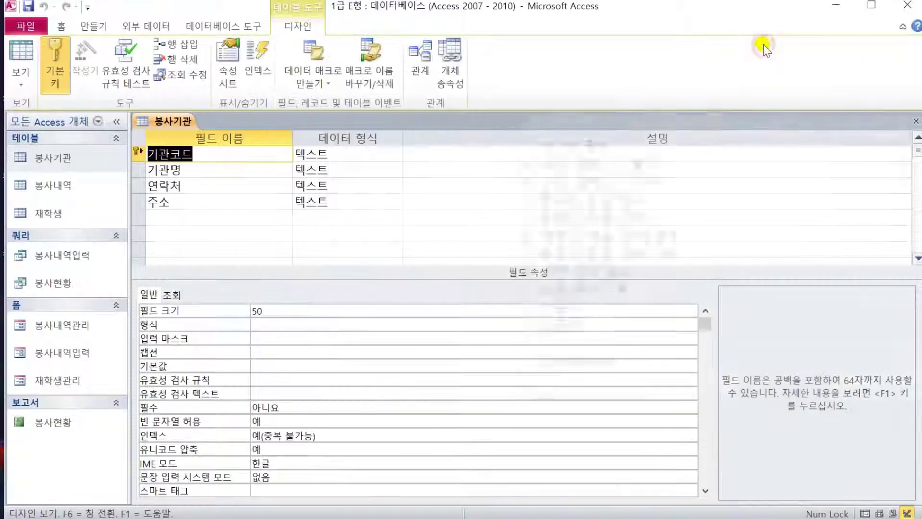
{"action": "left_click", "coordinate": [280, 337]}
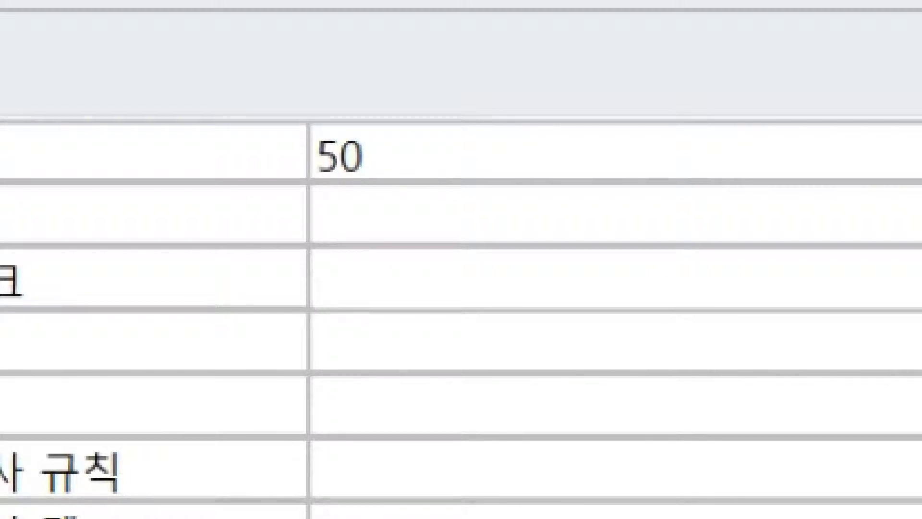
{"action": "type", "text": "L-00"}
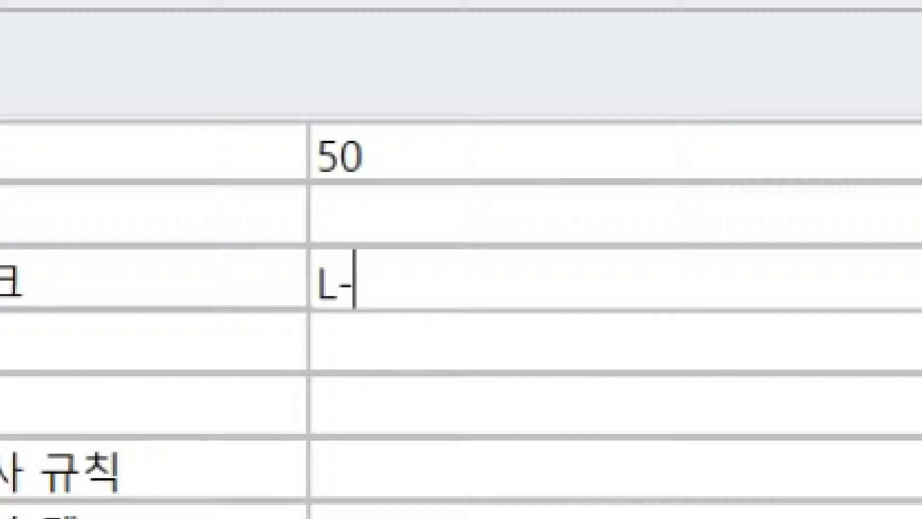
{"action": "type", "text": ";0"}
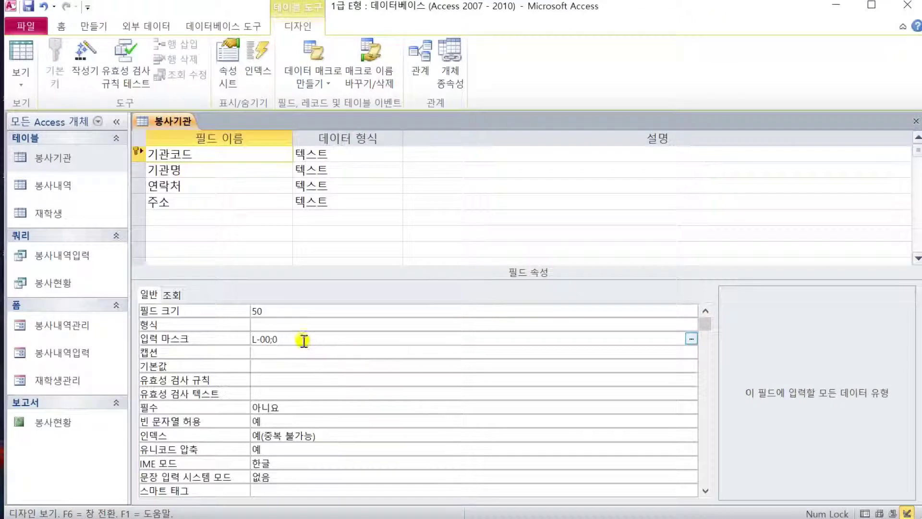
{"action": "left_click", "coordinate": [206, 338]}
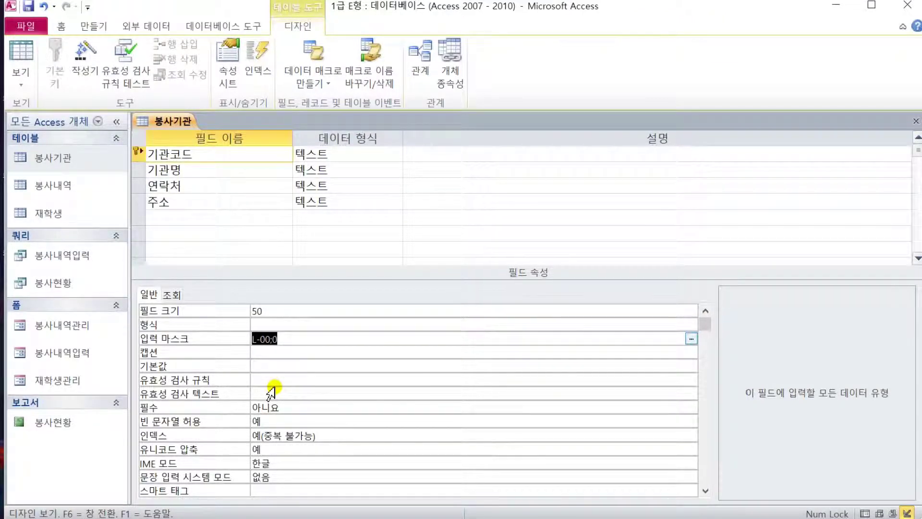
{"action": "left_click", "coordinate": [218, 161]}
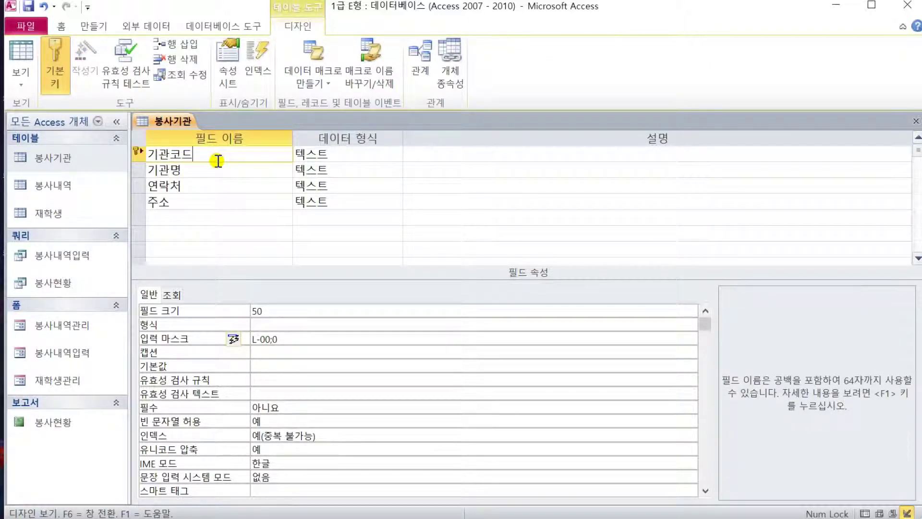
- Open the 봉사내역 table in design view and go to the 시수 field's validation rule
{"action": "left_click", "coordinate": [53, 189]}
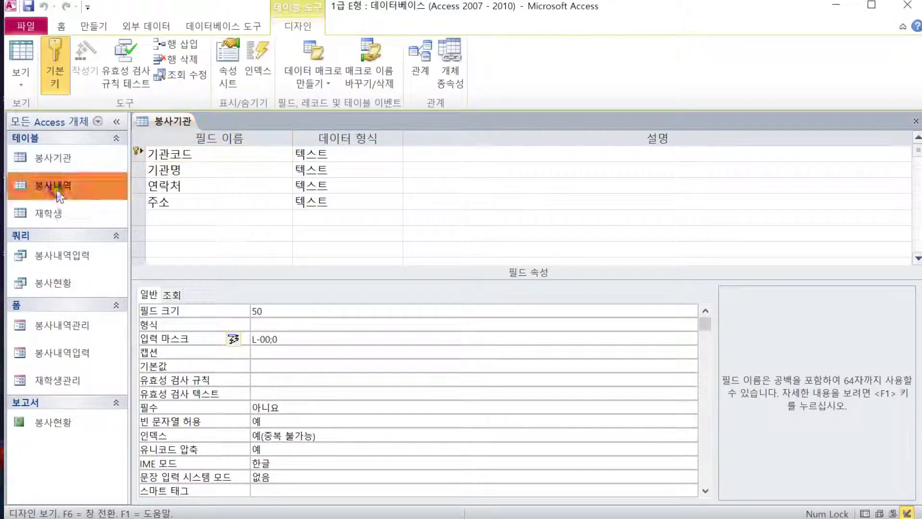
{"action": "right_click", "coordinate": [53, 188]}
{"action": "left_click", "coordinate": [86, 215]}
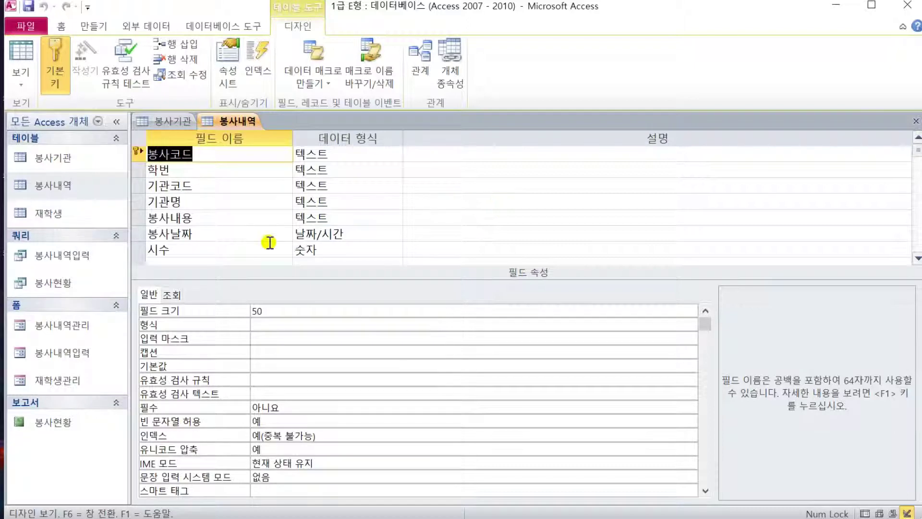
{"action": "left_click", "coordinate": [227, 253]}
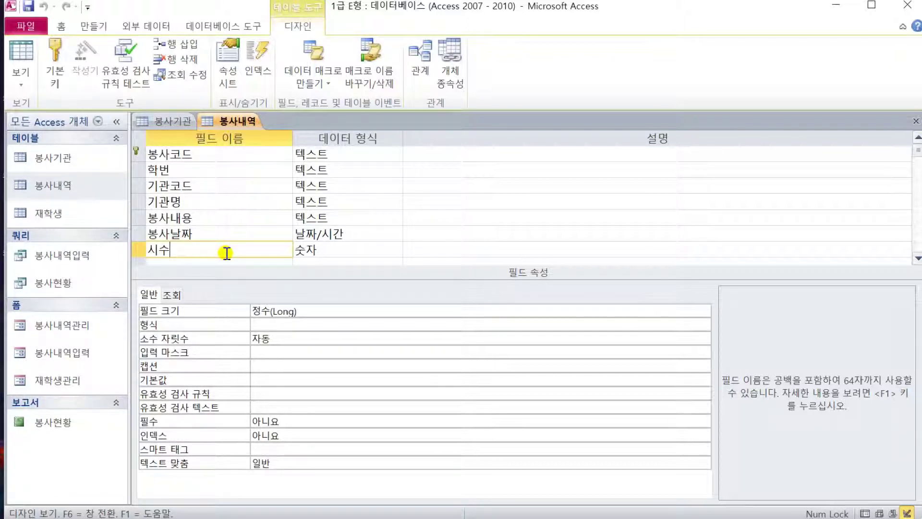
{"action": "left_click", "coordinate": [269, 394]}
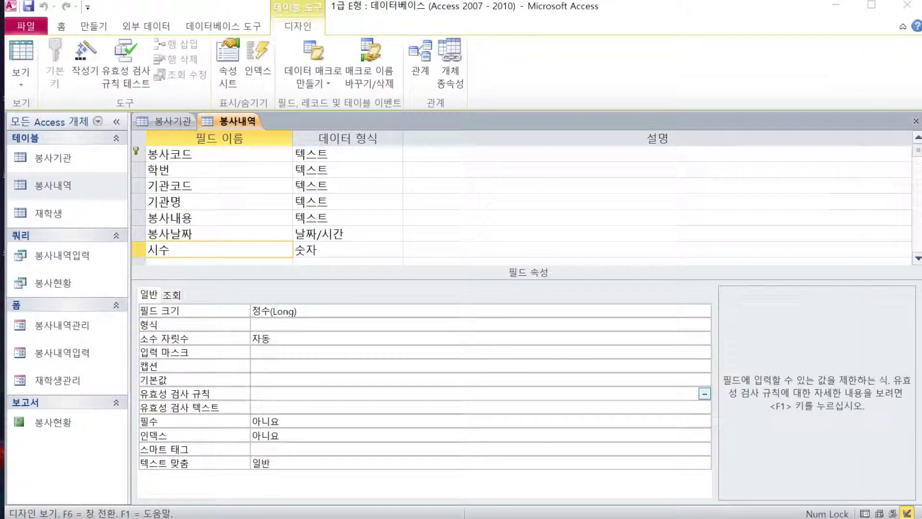
- Switch to Notepad and replace the entire input mask notes with the text "Between A and B"
{"action": "key", "text": "alt+Tab"}
{"action": "key", "text": "ctrl+a"}
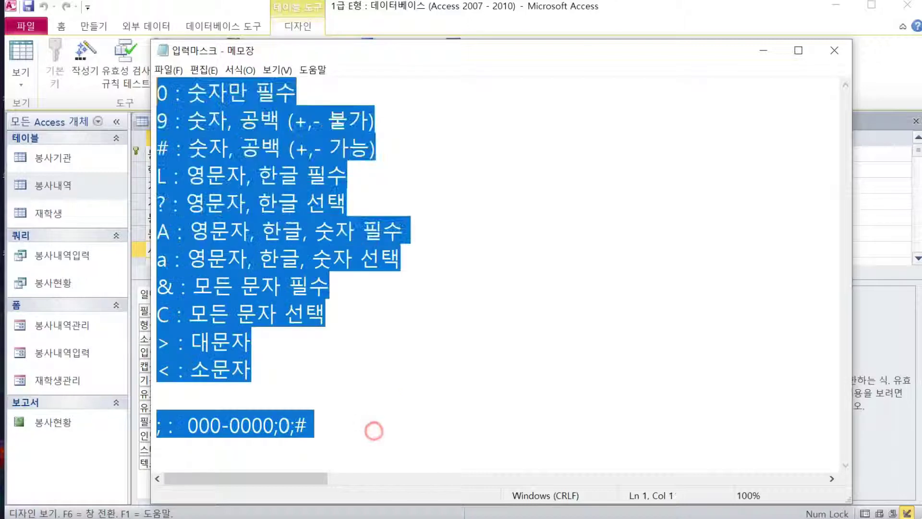
{"action": "key", "text": "Delete"}
{"action": "type", "text": "B"}
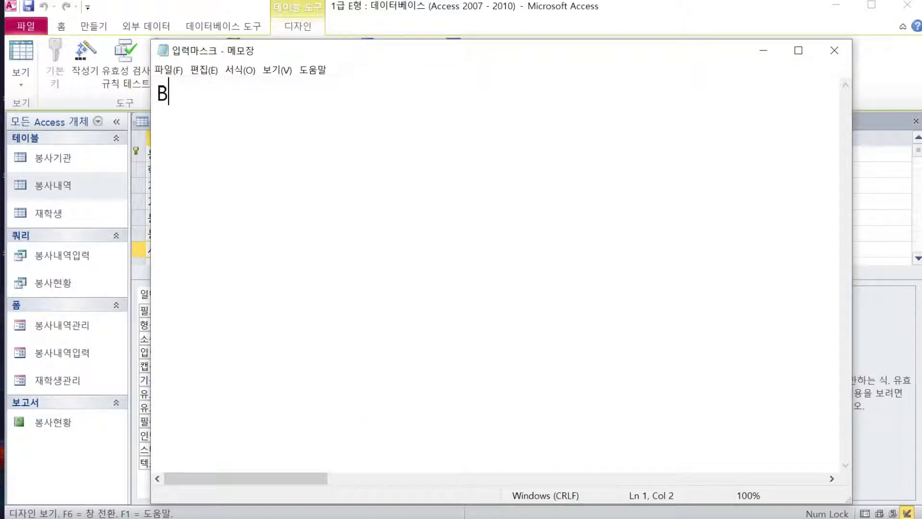
{"action": "type", "text": "etween"}
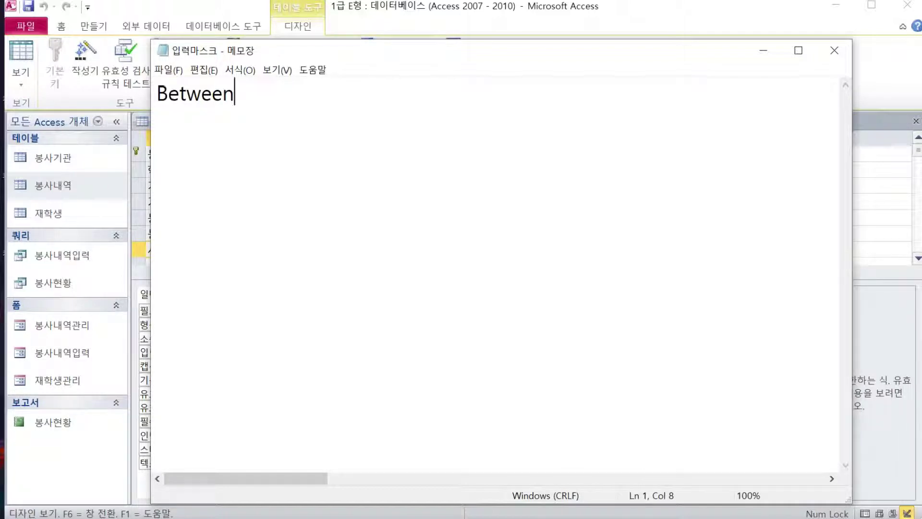
{"action": "type", "text": " A and B"}
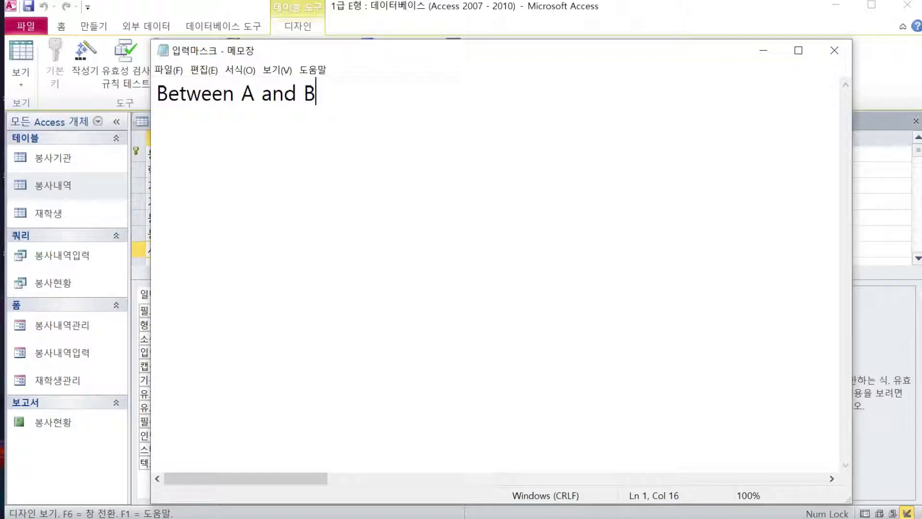
- Replace the placeholders A and B so the sample condition reads "Between 1 and 8"
{"action": "key", "text": "Left"}
{"action": "key", "text": "Left"}
{"action": "key", "text": "Left"}
{"action": "key", "text": "Left"}
{"action": "key", "text": "Left"}
{"action": "key", "text": "Left"}
{"action": "key", "text": "BackSpace"}
{"action": "type", "text": "1"}
{"action": "key", "text": "Right"}
{"action": "key", "text": "Right"}
{"action": "key", "text": "Right"}
{"action": "key", "text": "Right"}
{"action": "key", "text": "Right"}
{"action": "key", "text": "Right"}
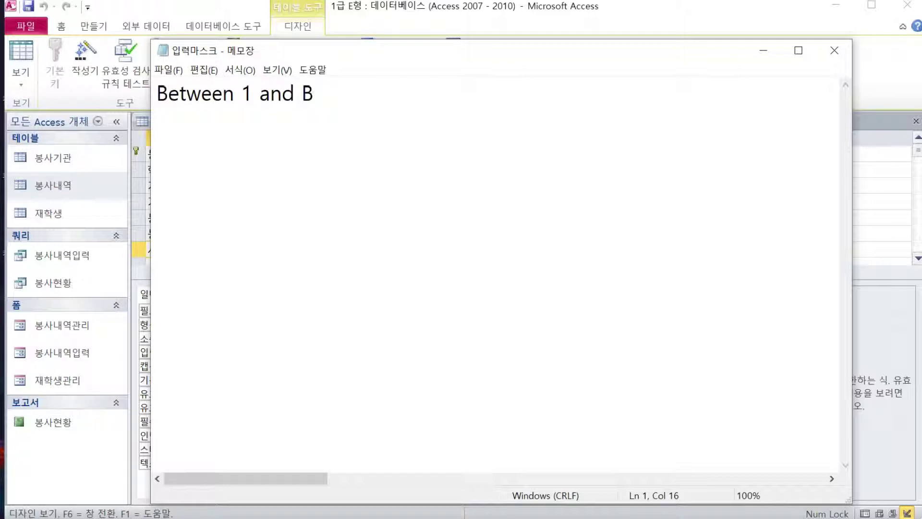
{"action": "key", "text": "BackSpace"}
{"action": "type", "text": "8"}
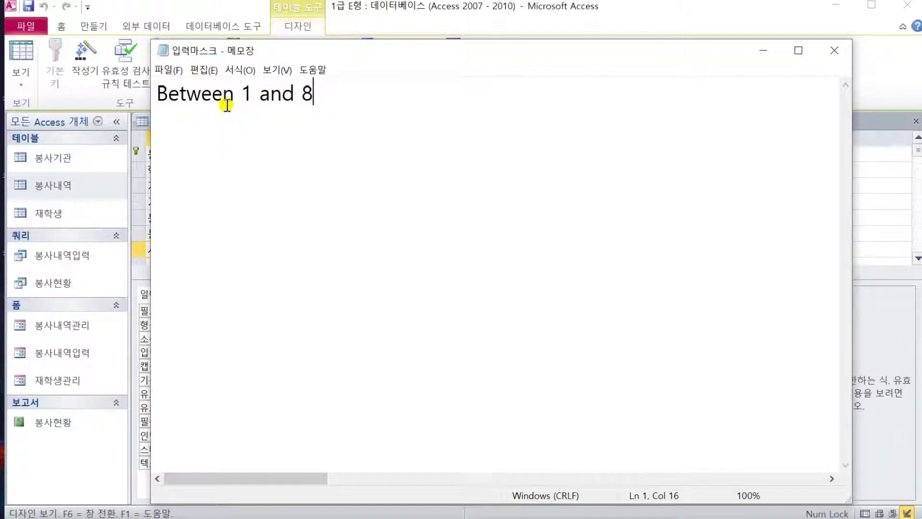
- Below the condition, skip a line and add the note "유효성검사 - 유효한값만입력받겠다"
{"action": "key", "text": "Return"}
{"action": "key", "text": "Return"}
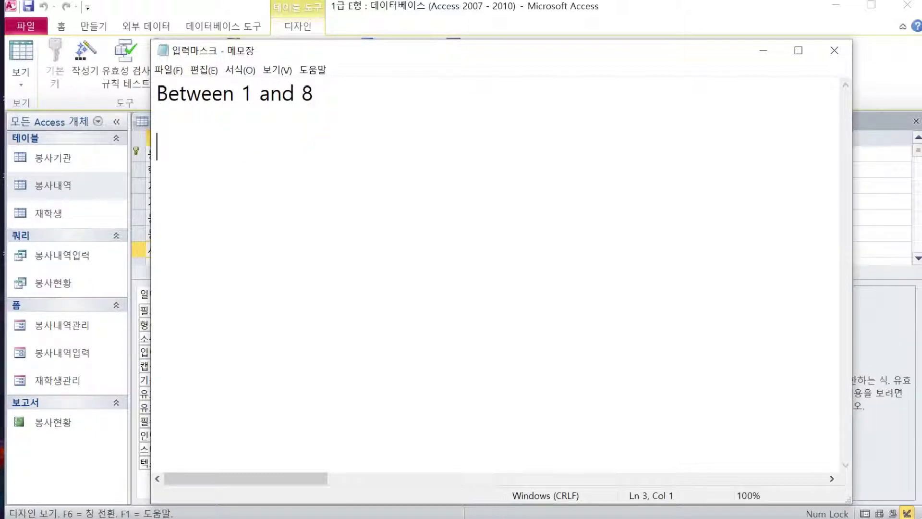
{"action": "type", "text": "dbgyt"}
{"action": "key", "text": "BackSpace"}
{"action": "key", "text": "BackSpace"}
{"action": "key", "text": "BackSpace"}
{"action": "key", "text": "BackSpace"}
{"action": "key", "text": "BackSpace"}
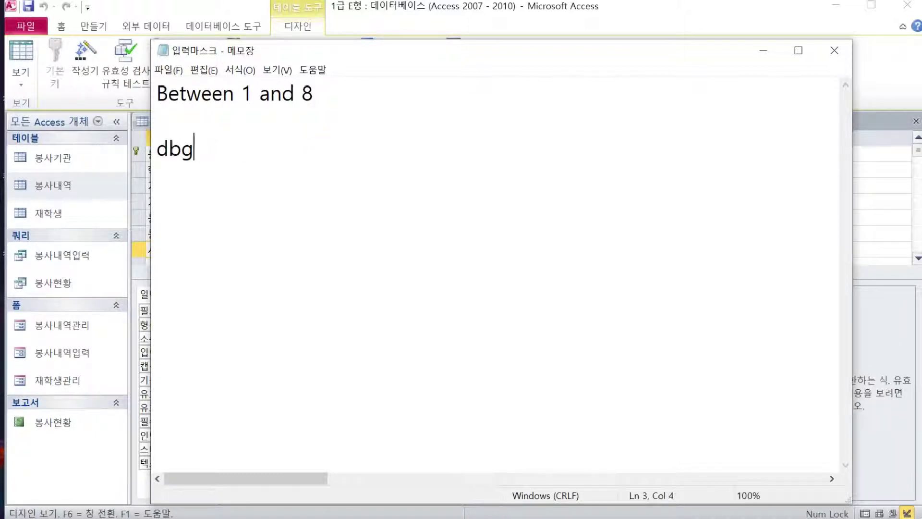
{"action": "type", "text": "유효성검사 "}
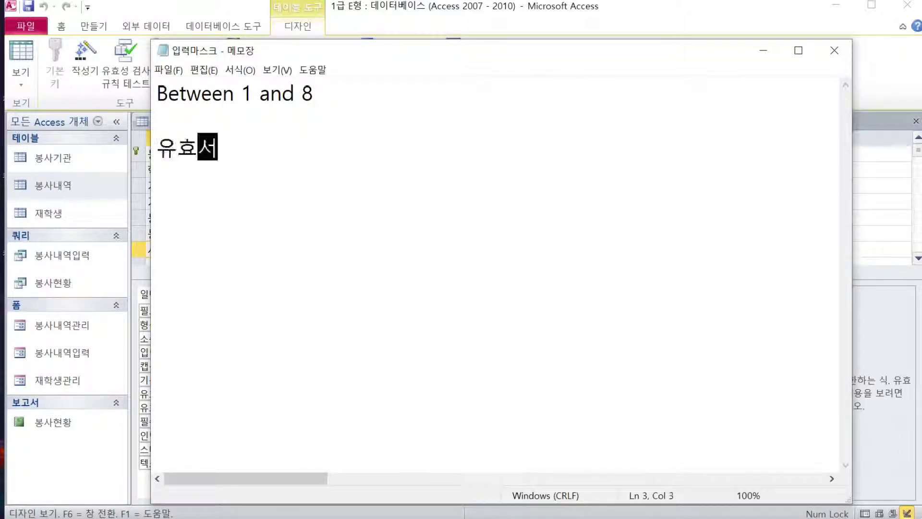
{"action": "type", "text": "- 유효한ㄱ"}
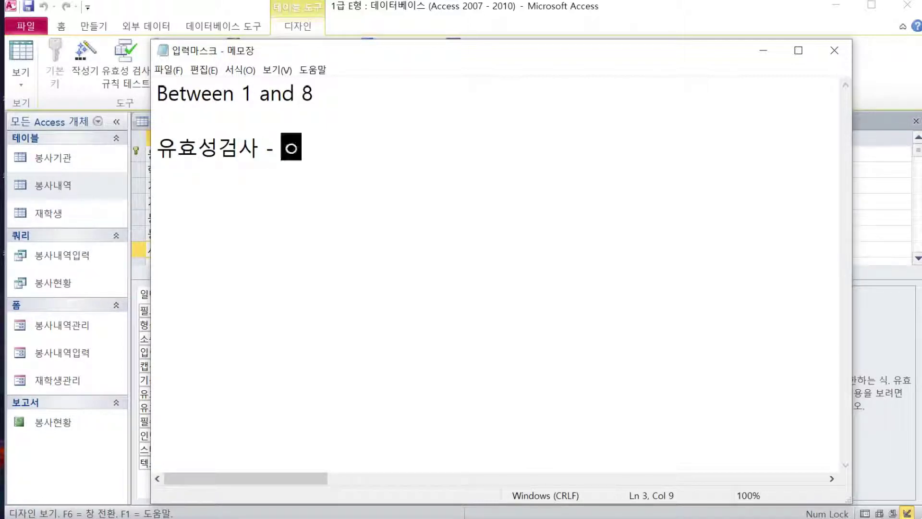
{"action": "type", "text": "값만입력"}
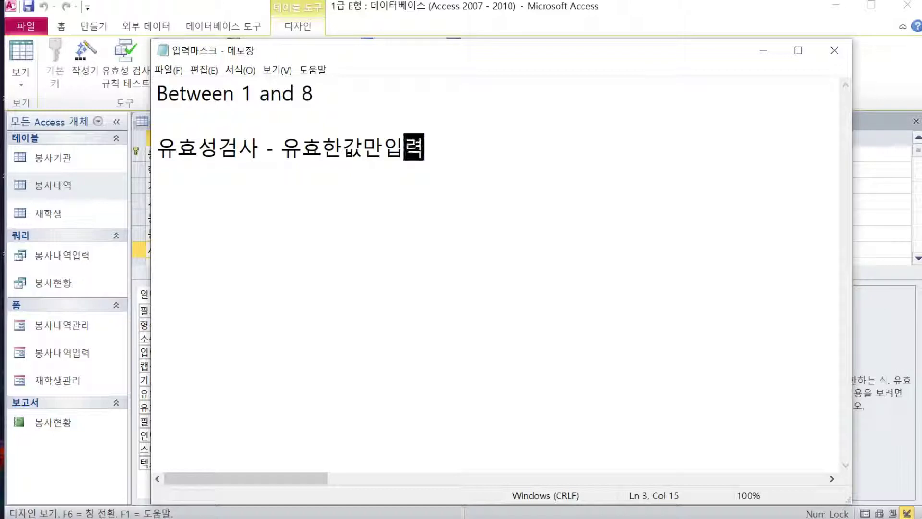
{"action": "type", "text": "받ㄱ"}
{"action": "type", "text": "겠다"}
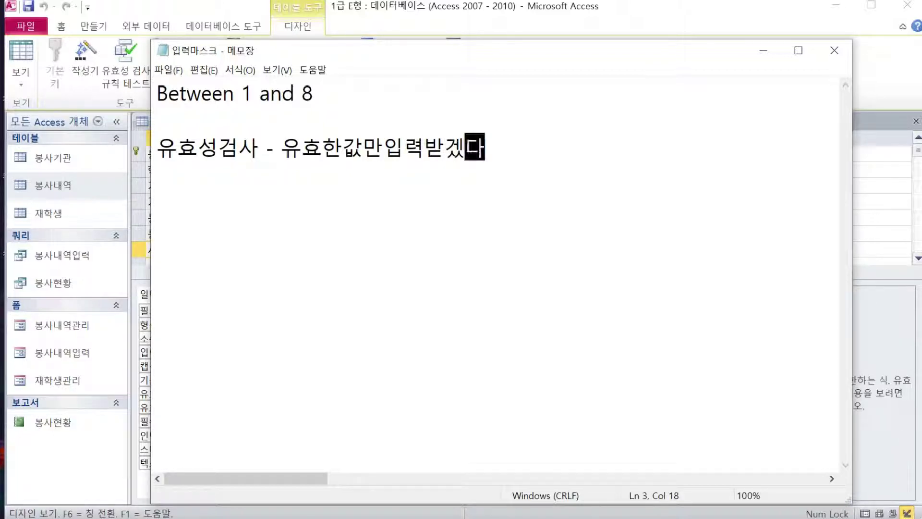
- Skip another line and add the example word "유효슈팅" to the notes
{"action": "key", "text": "Return"}
{"action": "key", "text": "Return"}
{"action": "type", "text": "유효숩"}
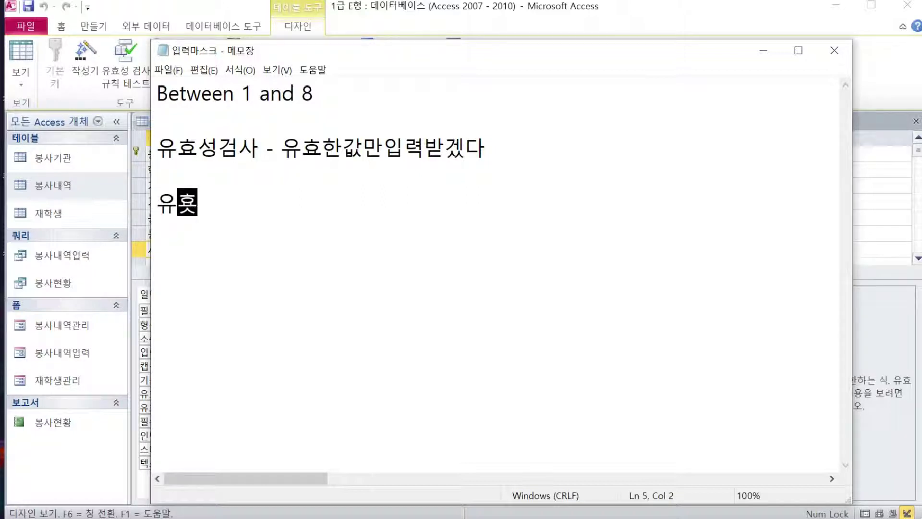
{"action": "type", "text": "팅"}
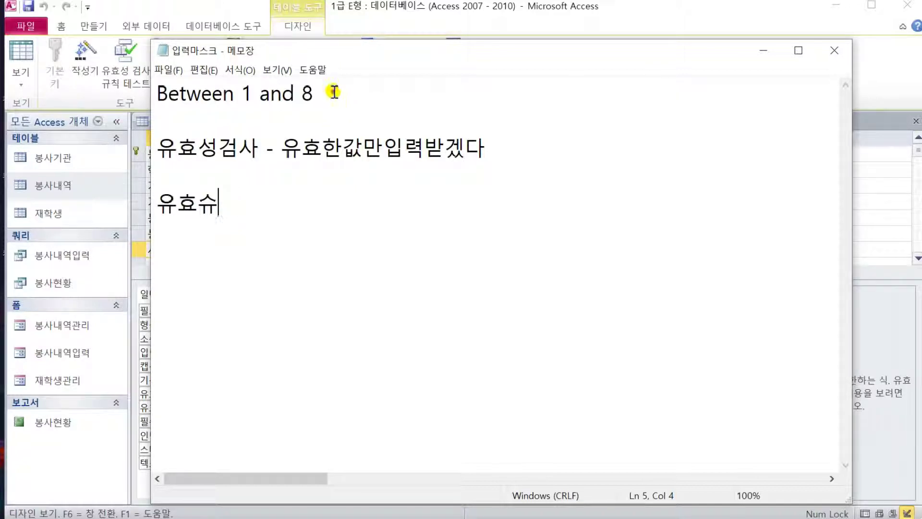
- Highlight the sample condition in the notes, close Notepad and return to the Access table design
{"action": "left_click_drag", "start_coordinate": [330, 118], "coordinate": [130, 89]}
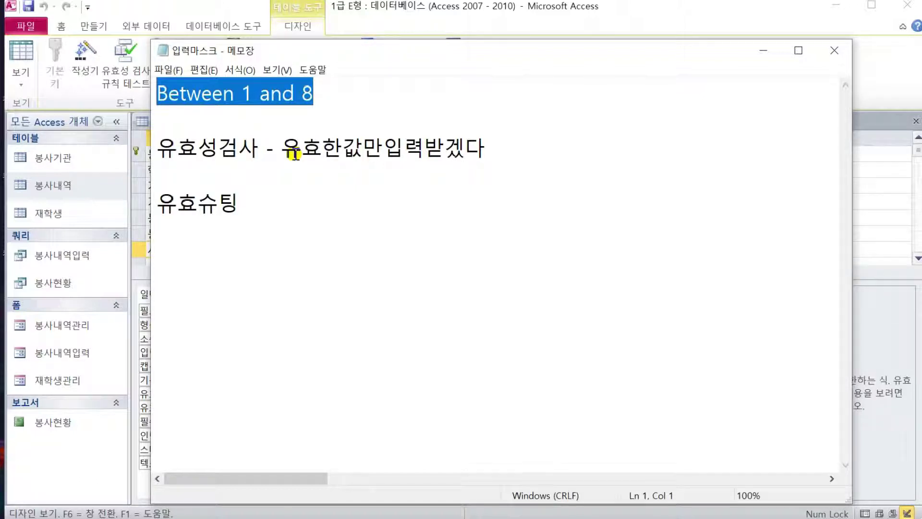
{"action": "left_click", "coordinate": [836, 53]}
{"action": "left_click", "coordinate": [496, 279]}
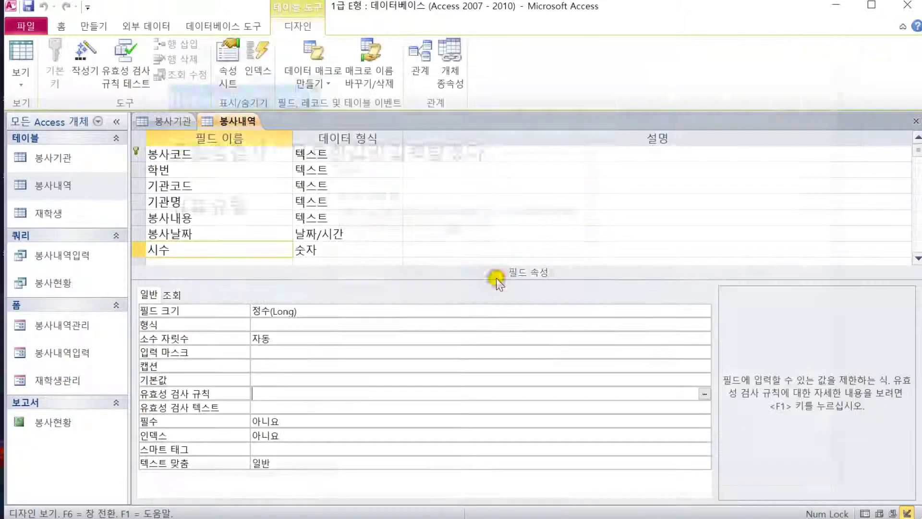
- Open the Expression Builder for the 시수 field's validation rule and insert the Between comparison operator
{"action": "left_click", "coordinate": [705, 396]}
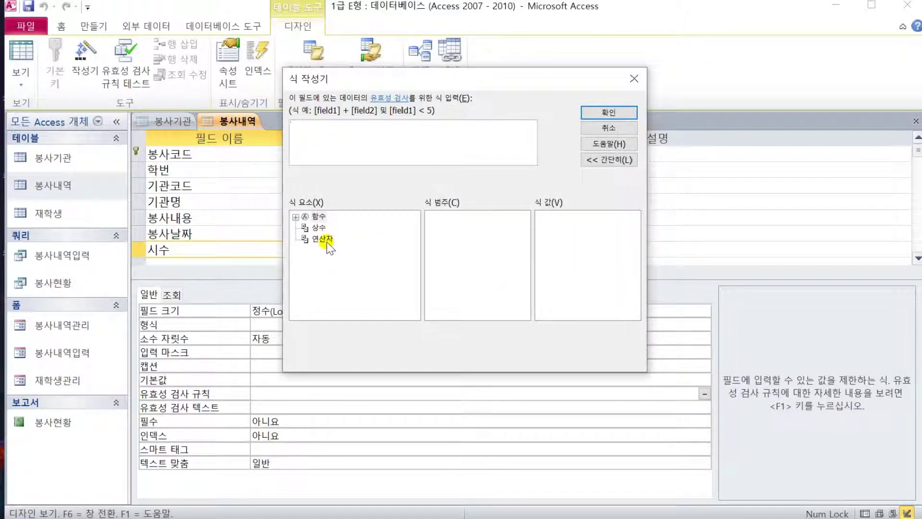
{"action": "left_click", "coordinate": [327, 241]}
{"action": "left_click", "coordinate": [438, 243]}
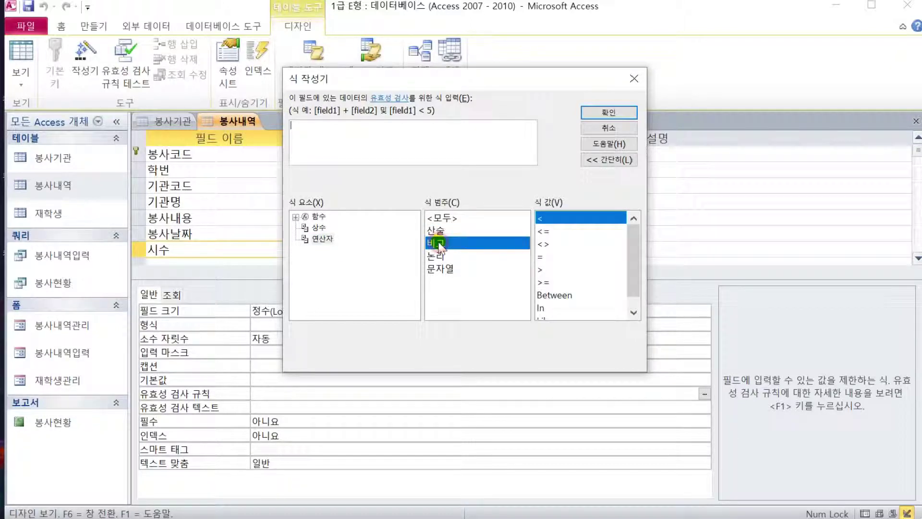
{"action": "double_click", "coordinate": [557, 295]}
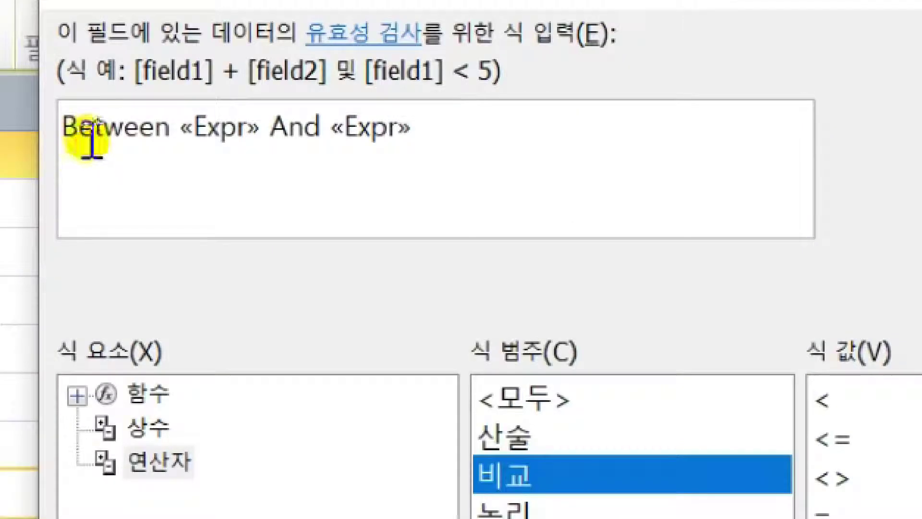
- Replace the two expression placeholders with 1 and 8, and apply "Between 1 And 8" as the 시수 validation rule
{"action": "double_click", "coordinate": [79, 127]}
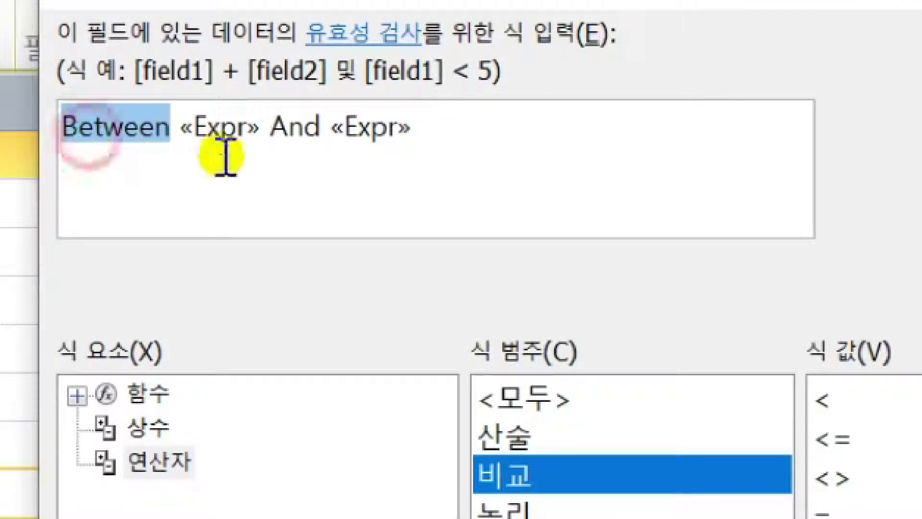
{"action": "left_click", "coordinate": [216, 127]}
{"action": "left_click", "coordinate": [313, 126]}
{"action": "double_click", "coordinate": [314, 126]}
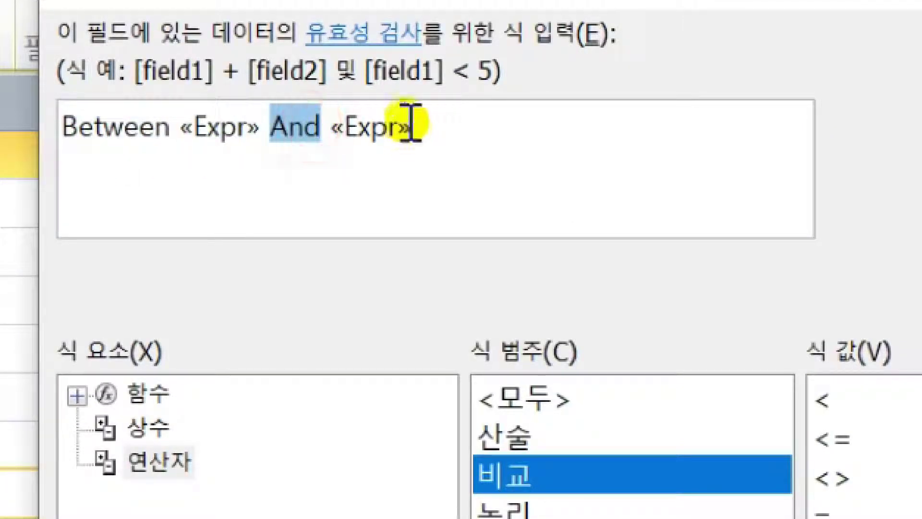
{"action": "left_click", "coordinate": [391, 126]}
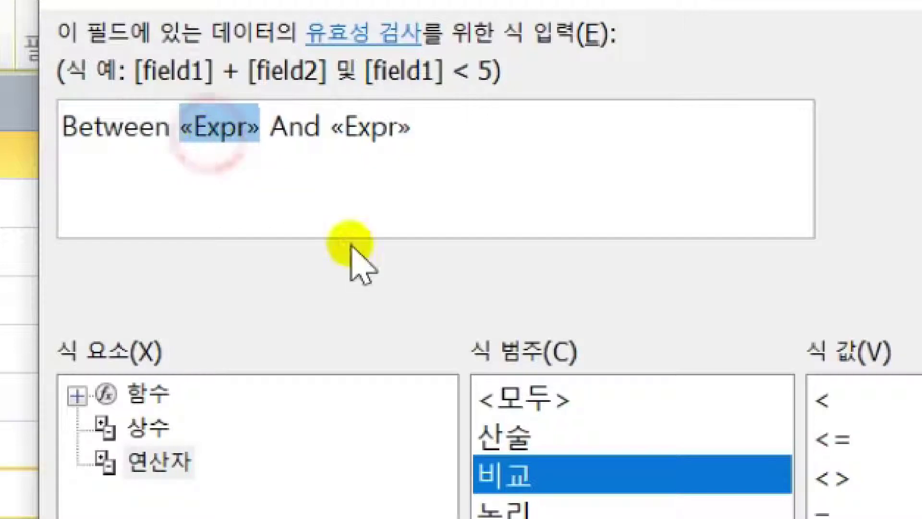
{"action": "type", "text": "1"}
{"action": "left_click", "coordinate": [309, 128]}
{"action": "type", "text": "8"}
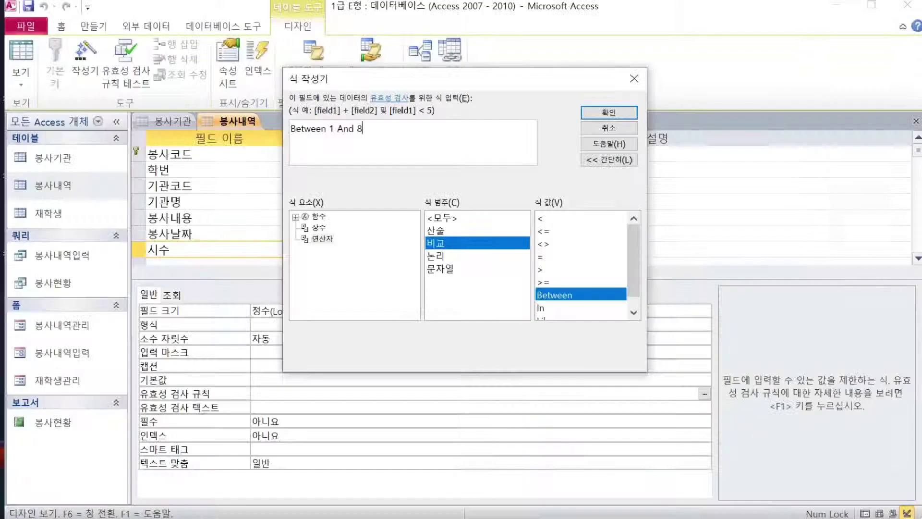
{"action": "left_click", "coordinate": [630, 117]}
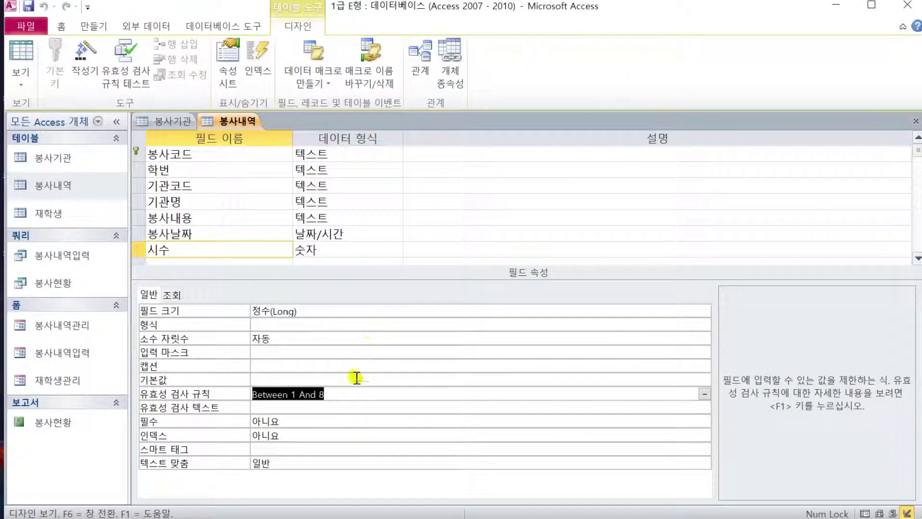
{"action": "left_click", "coordinate": [350, 393]}
{"action": "left_click", "coordinate": [208, 394]}
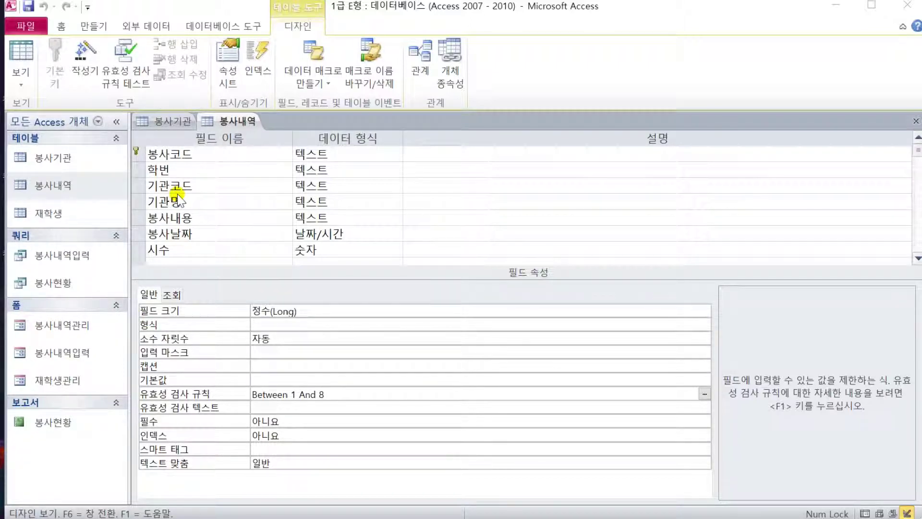
- Enter date() directly as the default value of the 봉사날짜 field
{"action": "left_click", "coordinate": [210, 234]}
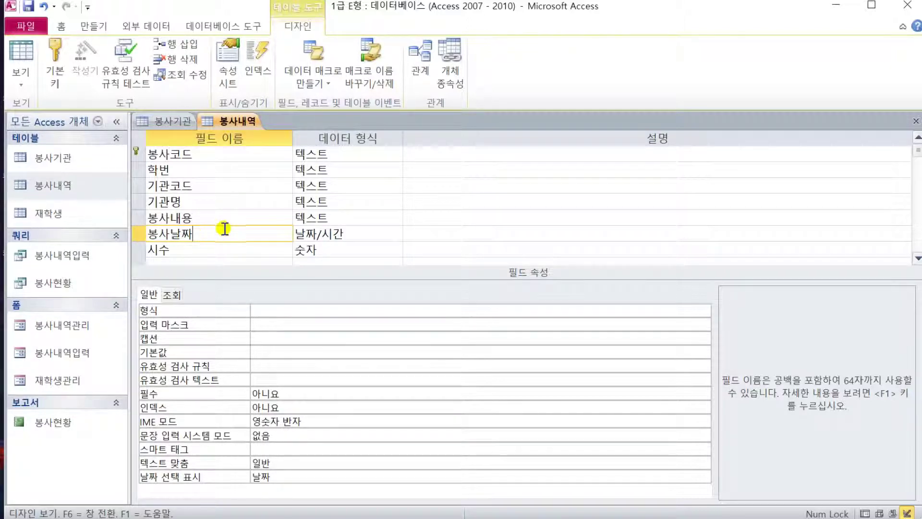
{"action": "left_click", "coordinate": [275, 354]}
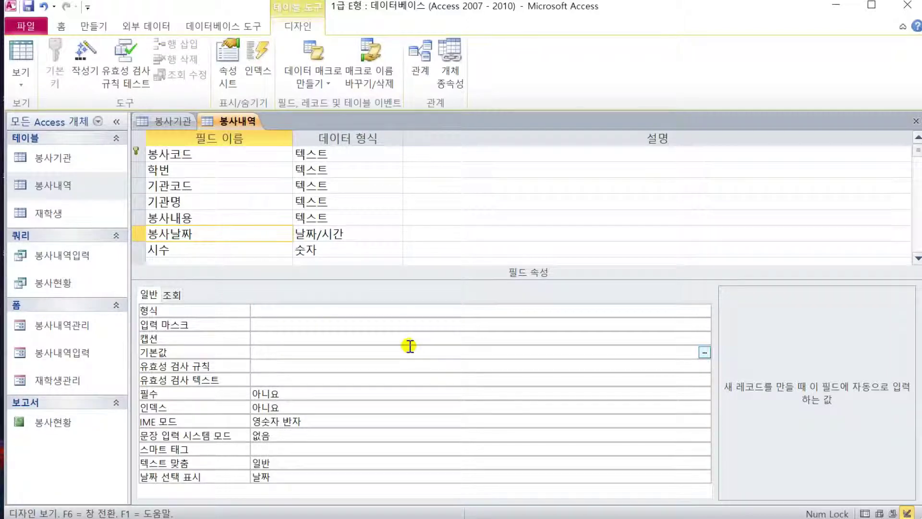
{"action": "type", "text": "date()"}
{"action": "left_click", "coordinate": [403, 368]}
{"action": "left_click", "coordinate": [320, 352]}
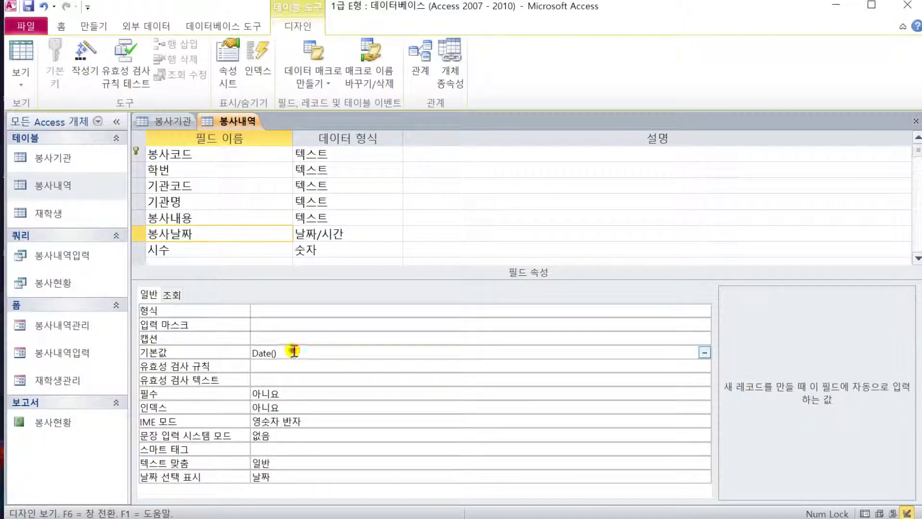
- Clear the 봉사날짜 default value and rebuild it in the Expression Builder with the built-in date/time function Date()
{"action": "left_click_drag", "start_coordinate": [277, 353], "coordinate": [251, 353]}
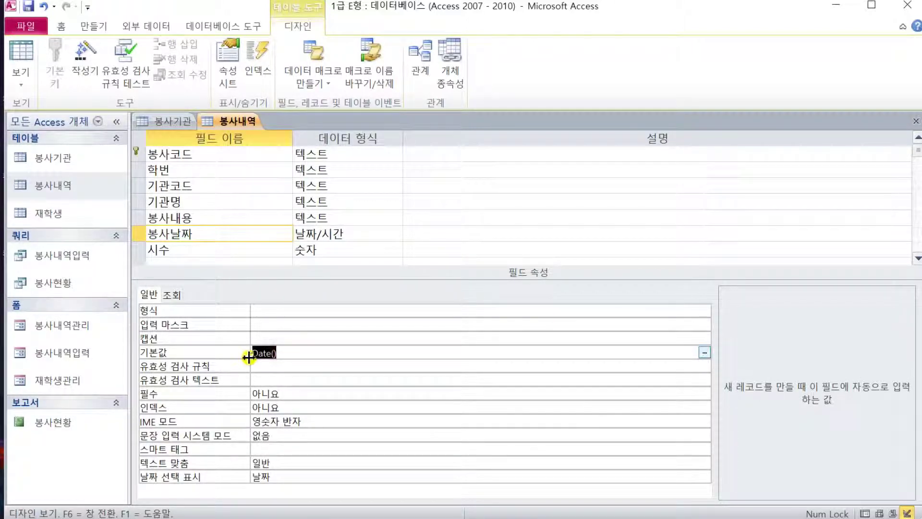
{"action": "key", "text": "BackSpace"}
{"action": "left_click", "coordinate": [704, 352]}
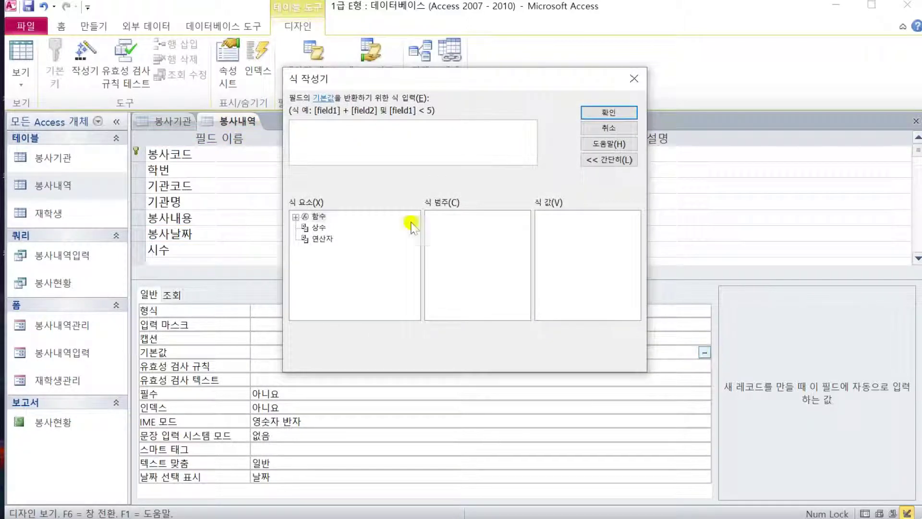
{"action": "left_click", "coordinate": [317, 217]}
{"action": "double_click", "coordinate": [317, 218]}
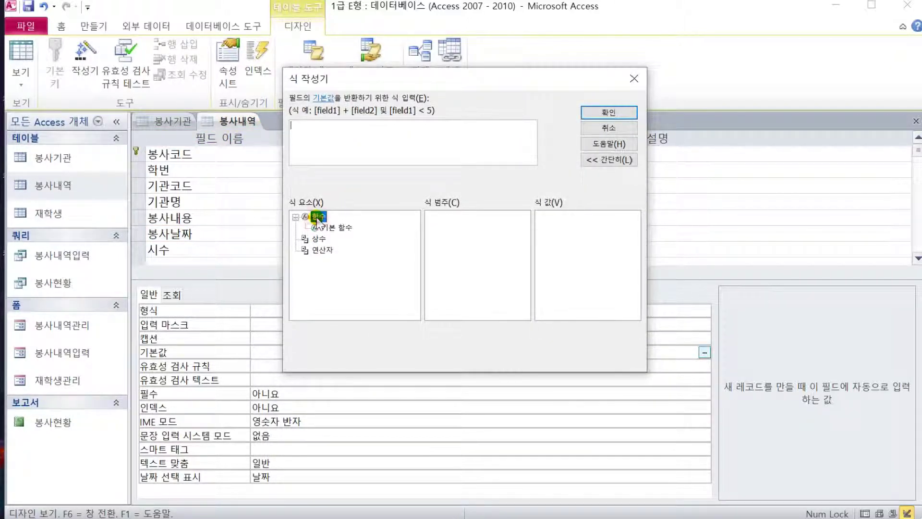
{"action": "left_click", "coordinate": [331, 228]}
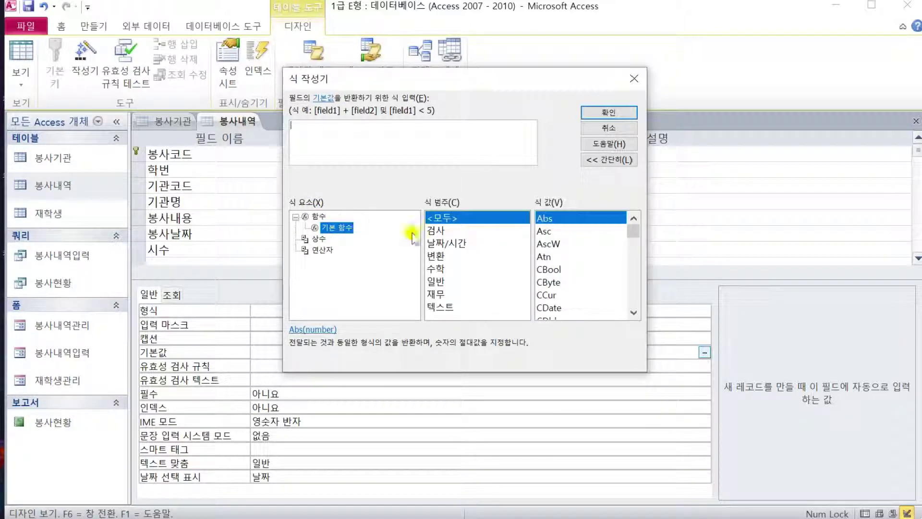
{"action": "left_click", "coordinate": [438, 245]}
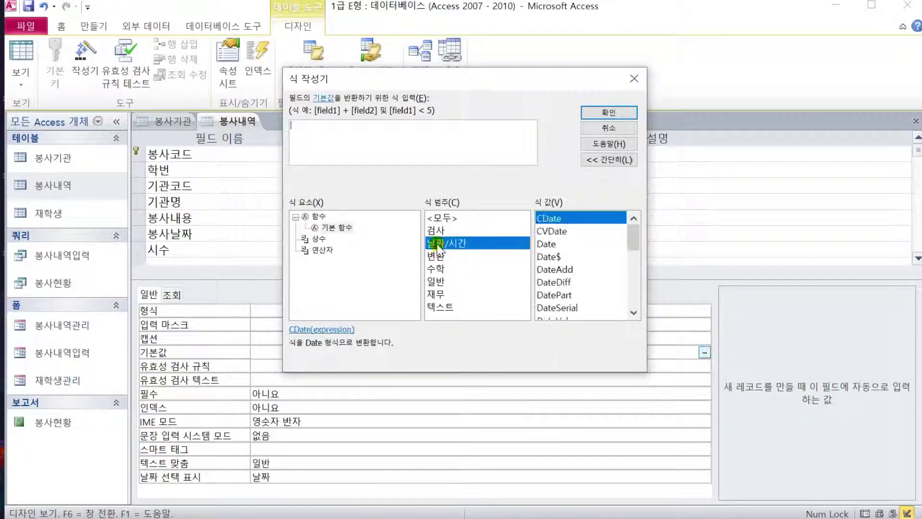
{"action": "left_click", "coordinate": [545, 245]}
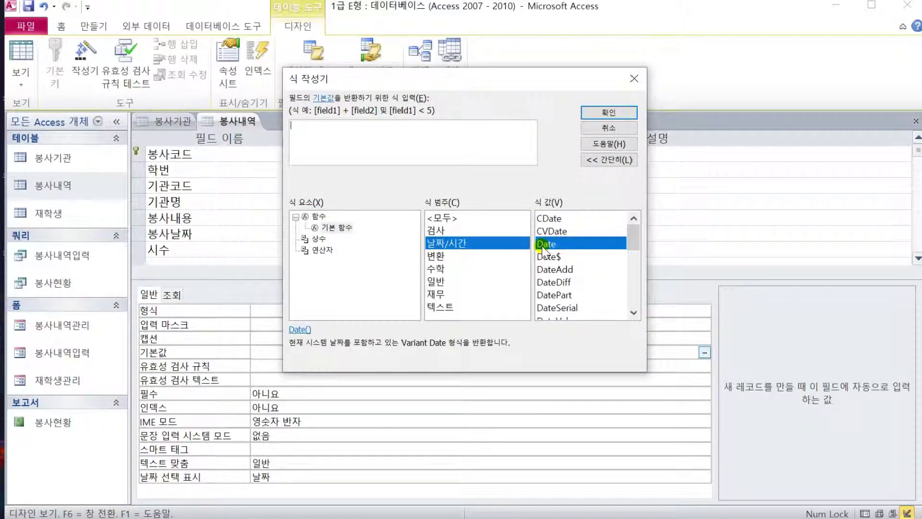
{"action": "double_click", "coordinate": [544, 245]}
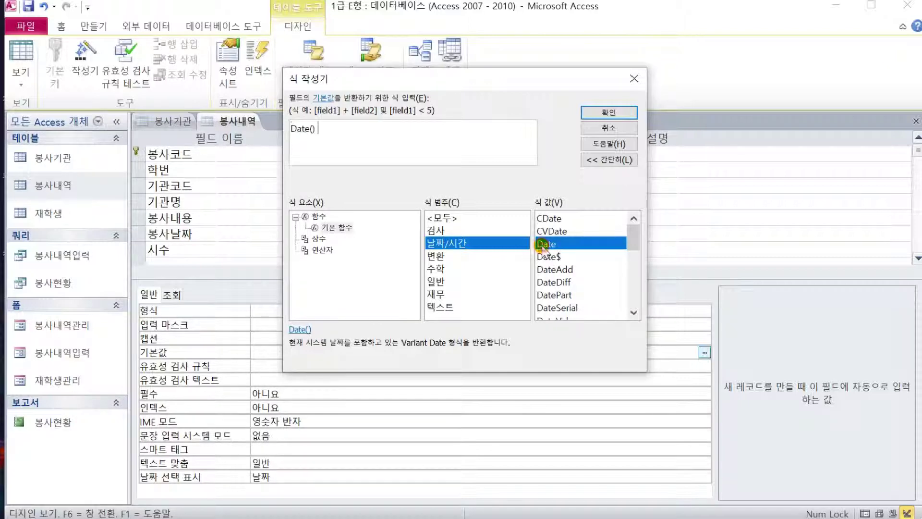
{"action": "left_click", "coordinate": [615, 115]}
{"action": "left_click", "coordinate": [315, 351]}
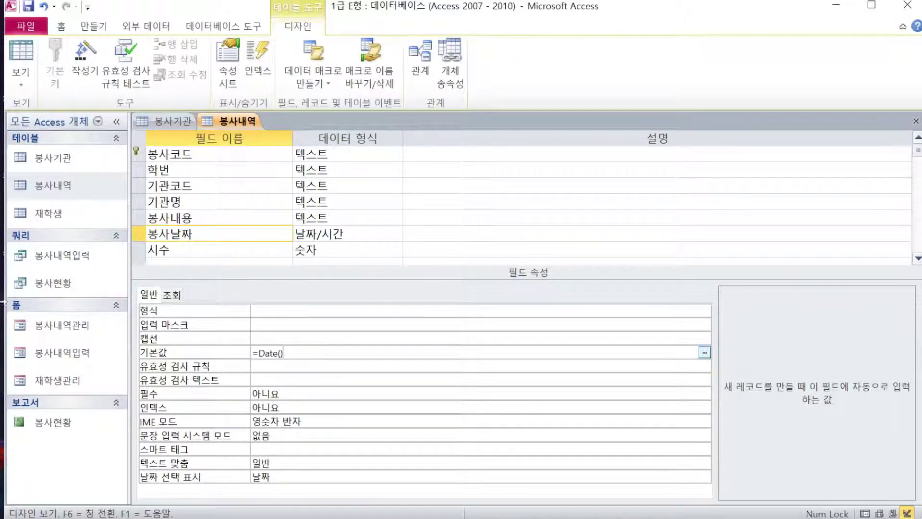
- Open the 재학생 table in design view and set the 학과 field's index to 예(중복 가능)
{"action": "right_click", "coordinate": [41, 214]}
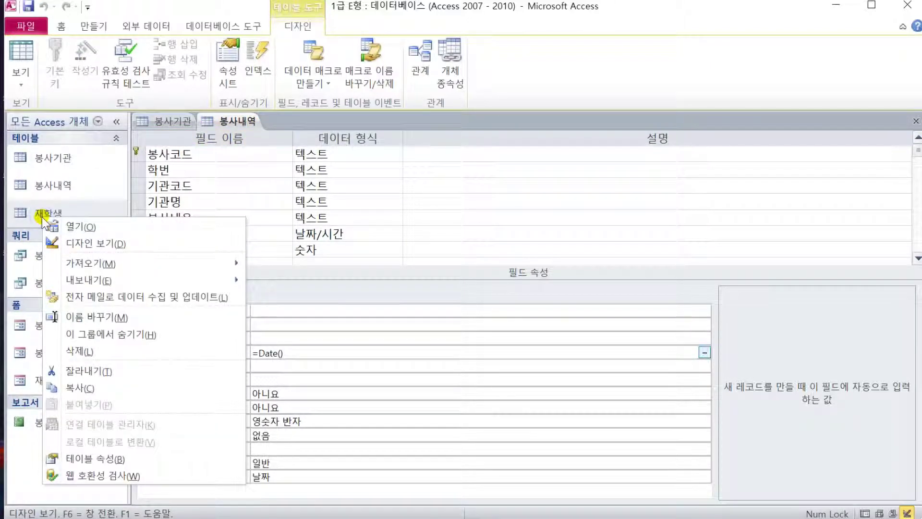
{"action": "left_click", "coordinate": [72, 243]}
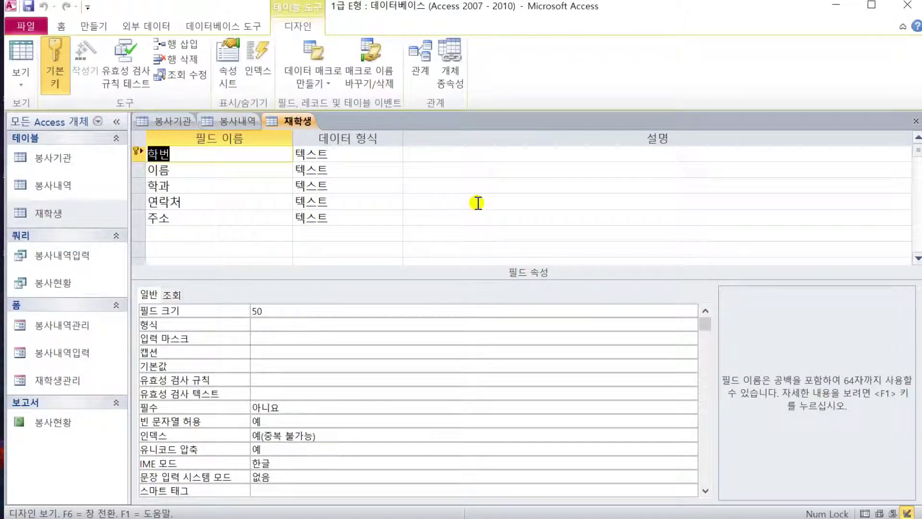
{"action": "left_click", "coordinate": [262, 185]}
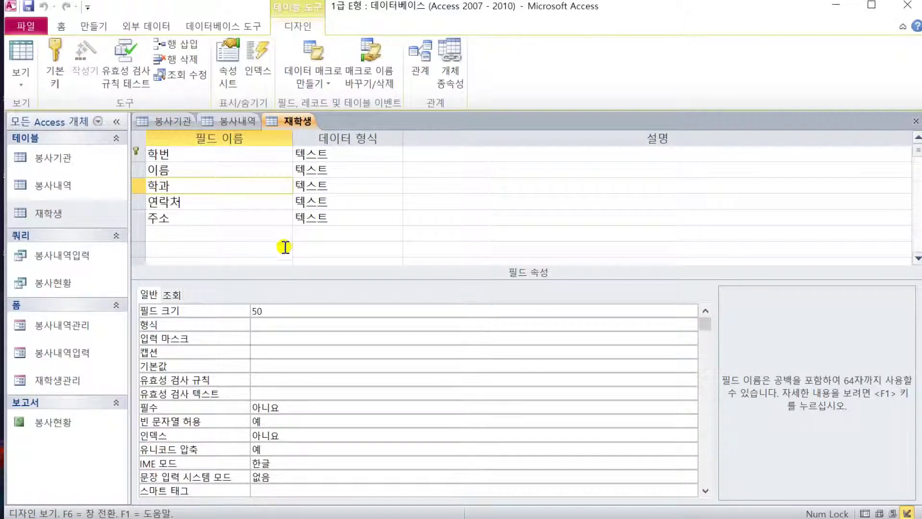
{"action": "left_click", "coordinate": [283, 434]}
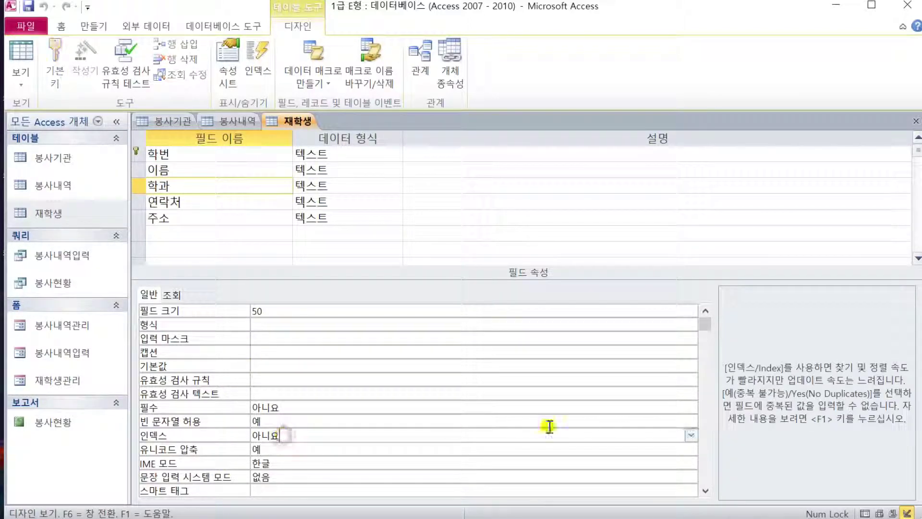
{"action": "left_click", "coordinate": [691, 435]}
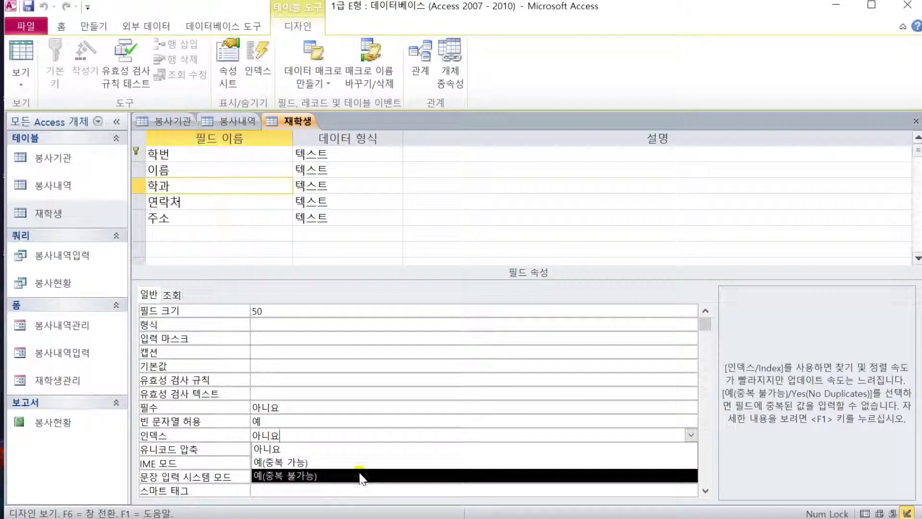
{"action": "left_click", "coordinate": [355, 462]}
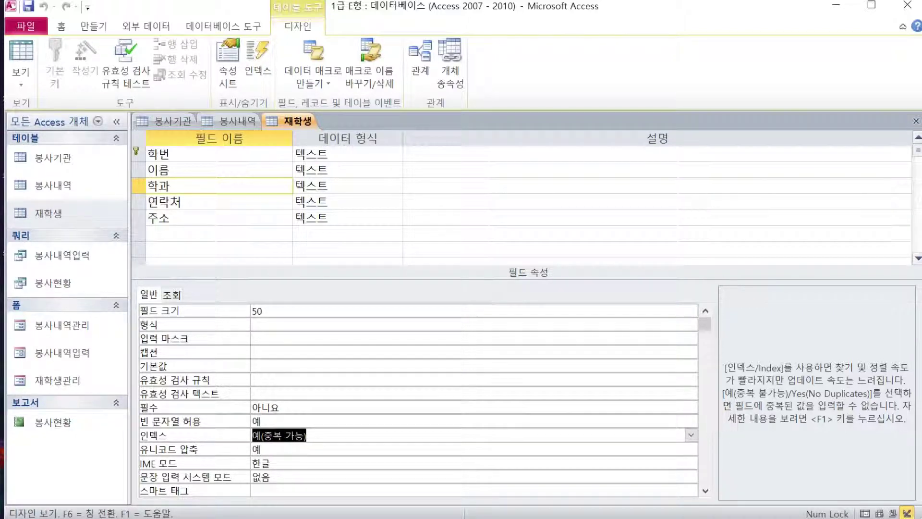
- Set the 연락처 field of the 재학생 table to allow zero-length strings (빈 문자열 허용: 예)
{"action": "left_click", "coordinate": [180, 202]}
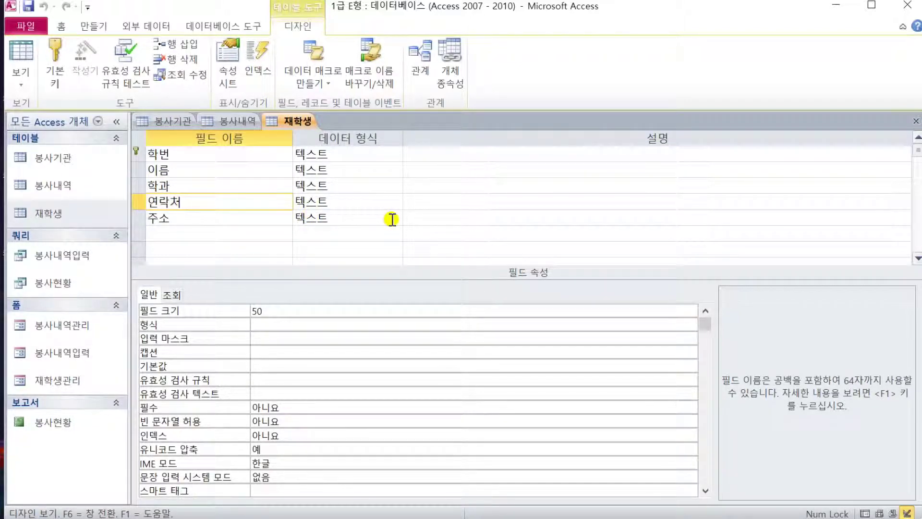
{"action": "left_click", "coordinate": [329, 421]}
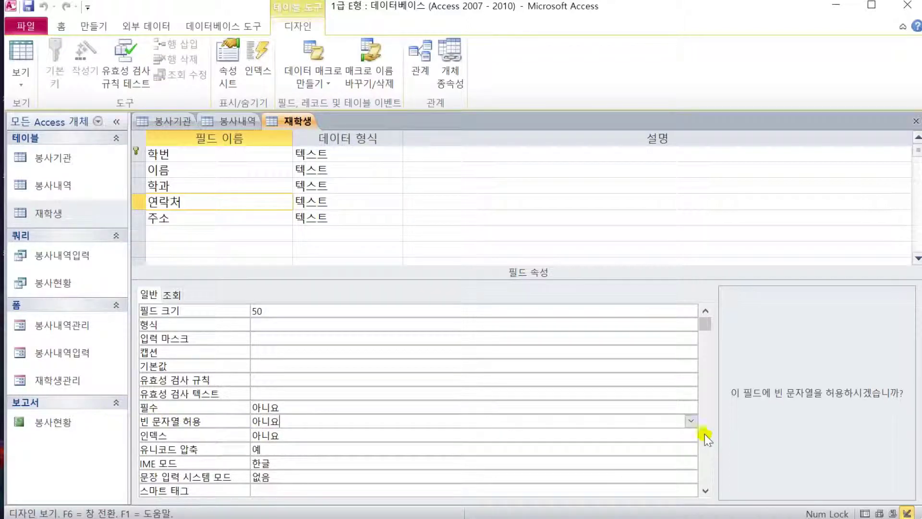
{"action": "left_click", "coordinate": [690, 420]}
{"action": "left_click", "coordinate": [531, 435]}
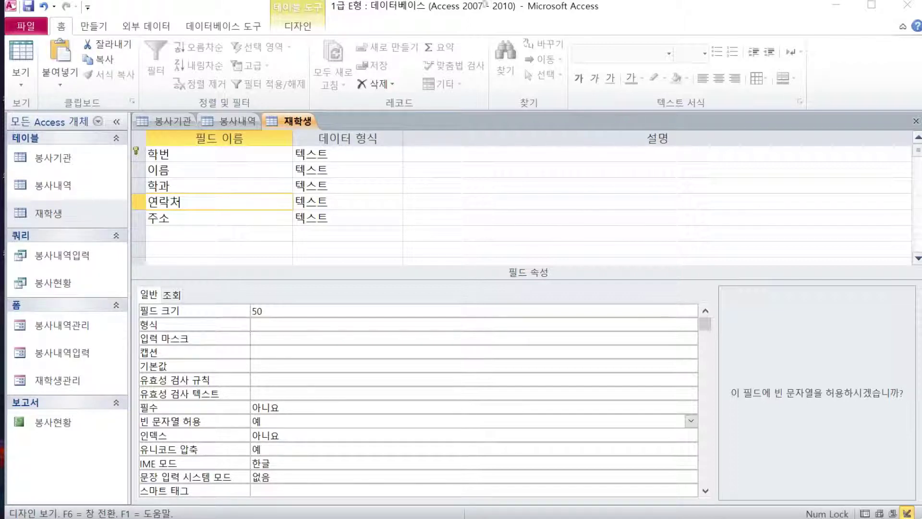
- Start an Excel import into a new table, using 추가기관.xlsx from the 컴활1급실기 folder as the source
{"action": "left_click", "coordinate": [140, 29]}
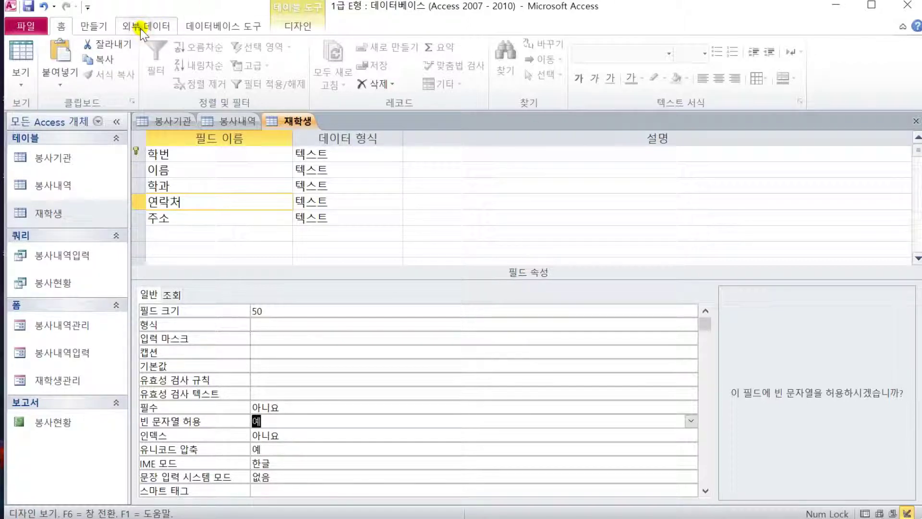
{"action": "left_click", "coordinate": [140, 28]}
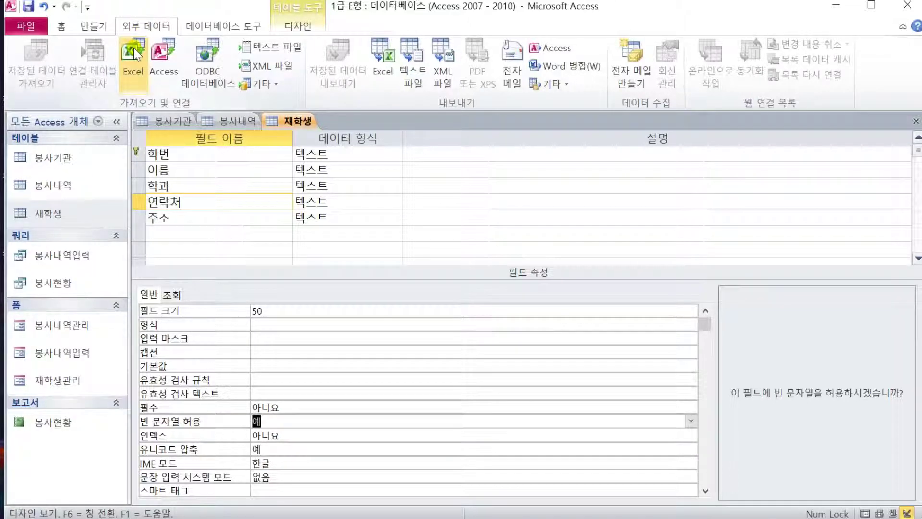
{"action": "left_click", "coordinate": [134, 48]}
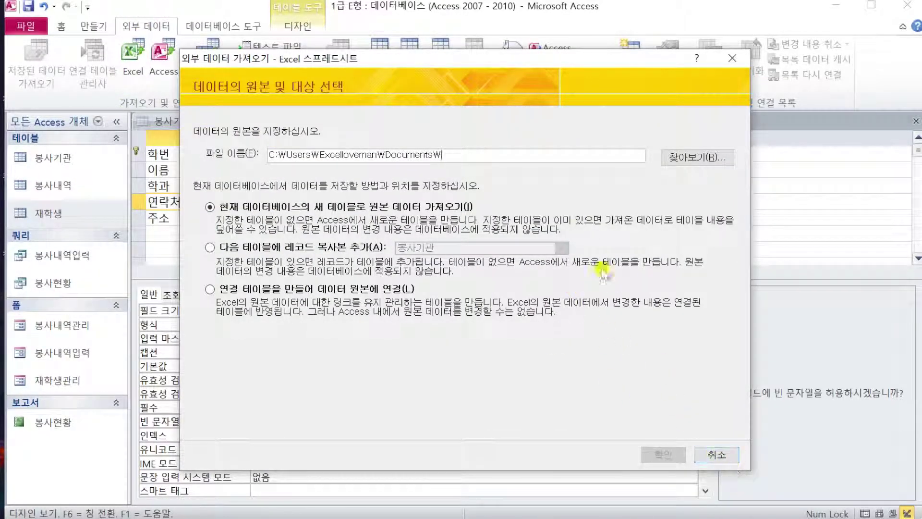
{"action": "left_click", "coordinate": [688, 158]}
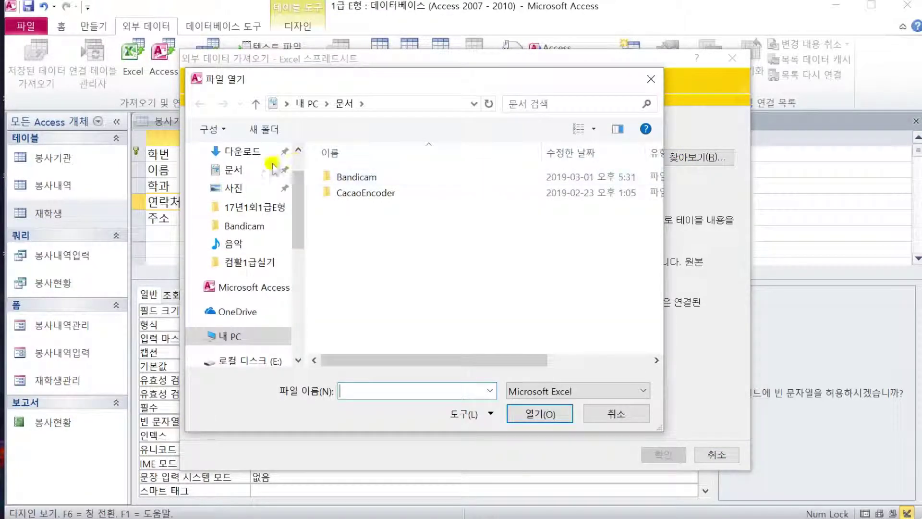
{"action": "left_click", "coordinate": [258, 263]}
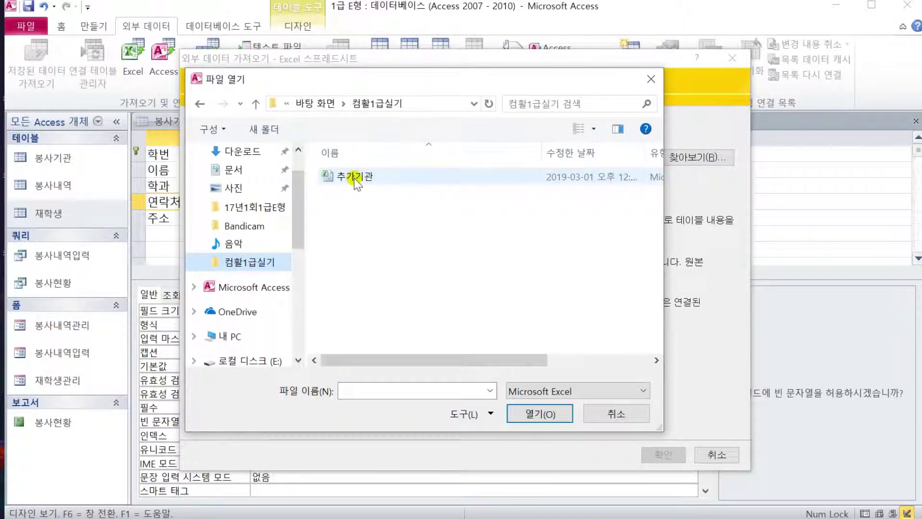
{"action": "double_click", "coordinate": [356, 177]}
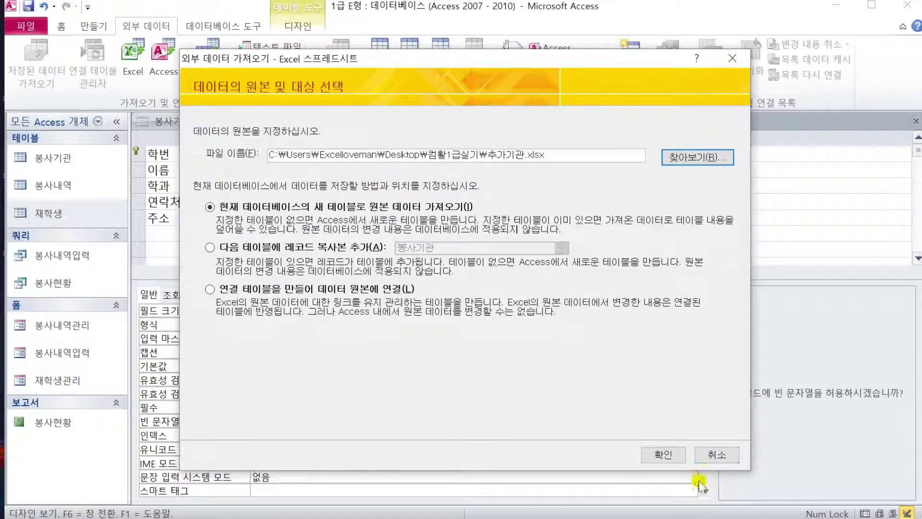
{"action": "left_click", "coordinate": [678, 457]}
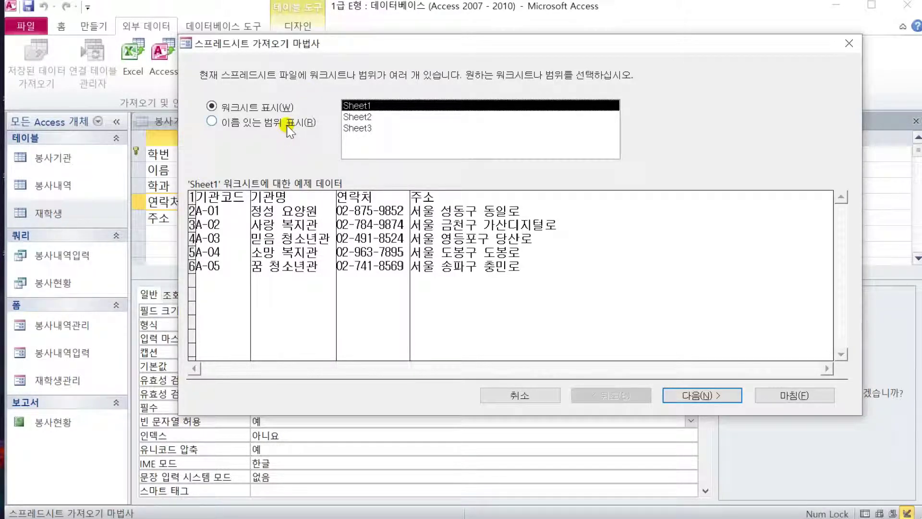
- Choose the named range 추가기관 as the data to import and treat its first row as column headings
{"action": "left_click", "coordinate": [212, 121]}
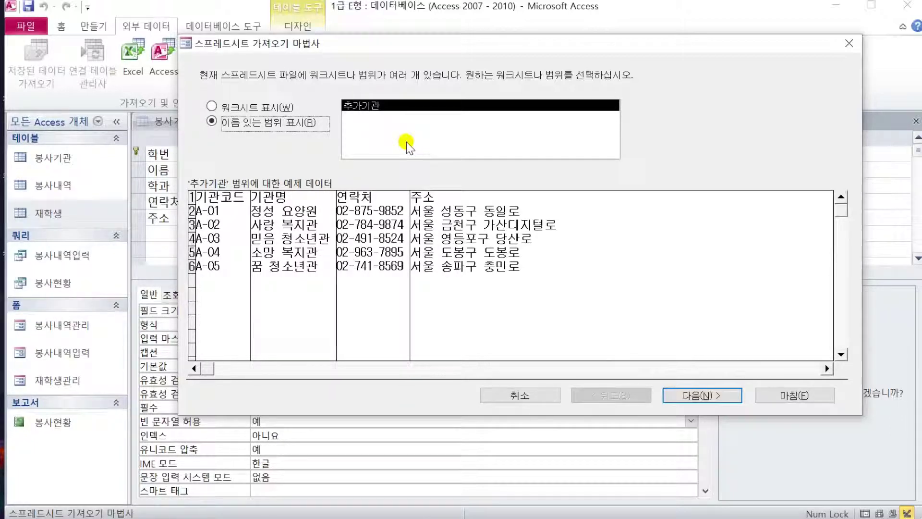
{"action": "left_click", "coordinate": [694, 401]}
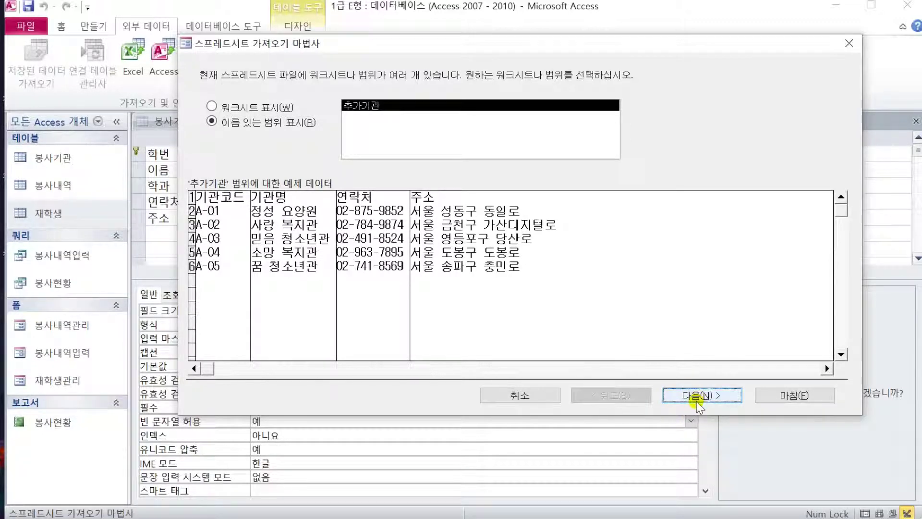
{"action": "left_click", "coordinate": [699, 401]}
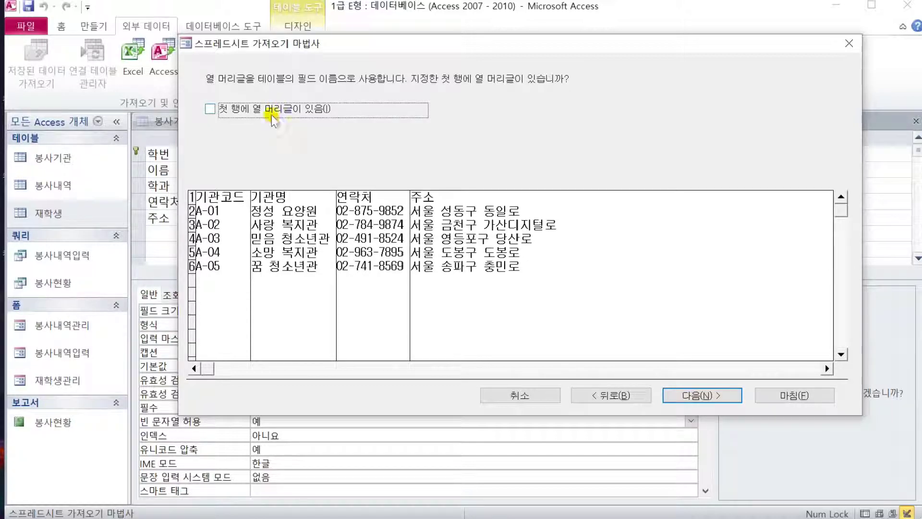
{"action": "left_click", "coordinate": [242, 111]}
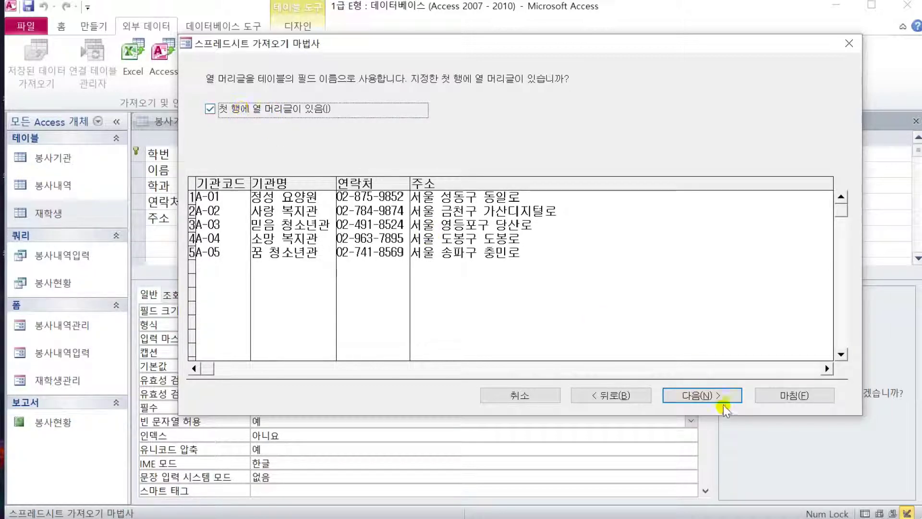
{"action": "left_click", "coordinate": [716, 393]}
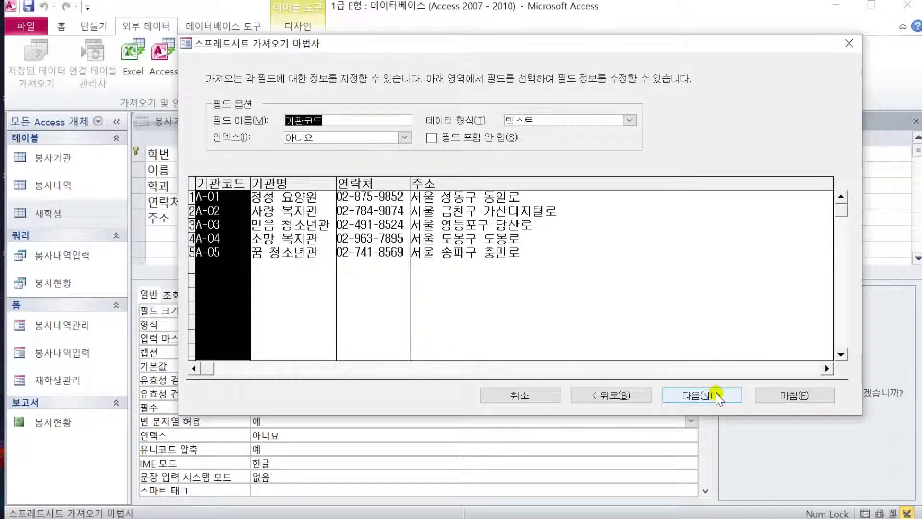
- Accept the default field options and import the data without a primary key (기본 키 없음)
{"action": "left_click", "coordinate": [716, 393]}
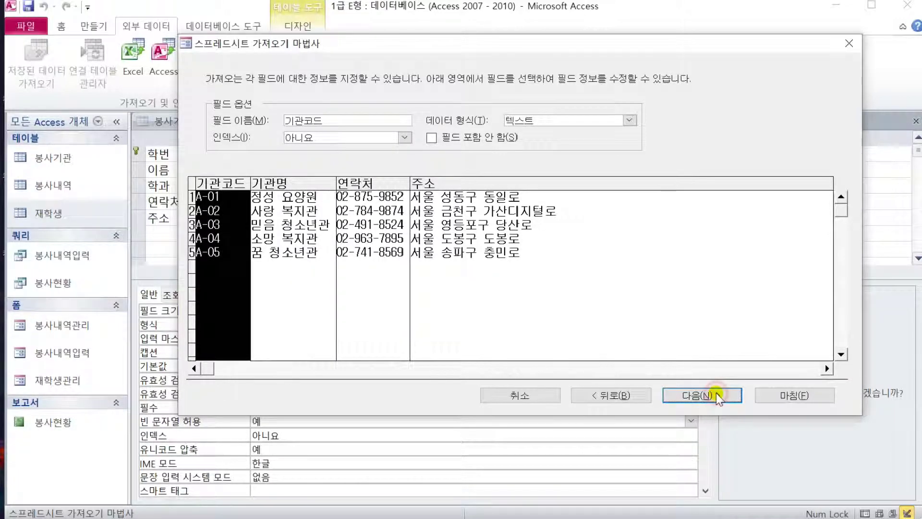
{"action": "left_click", "coordinate": [343, 145]}
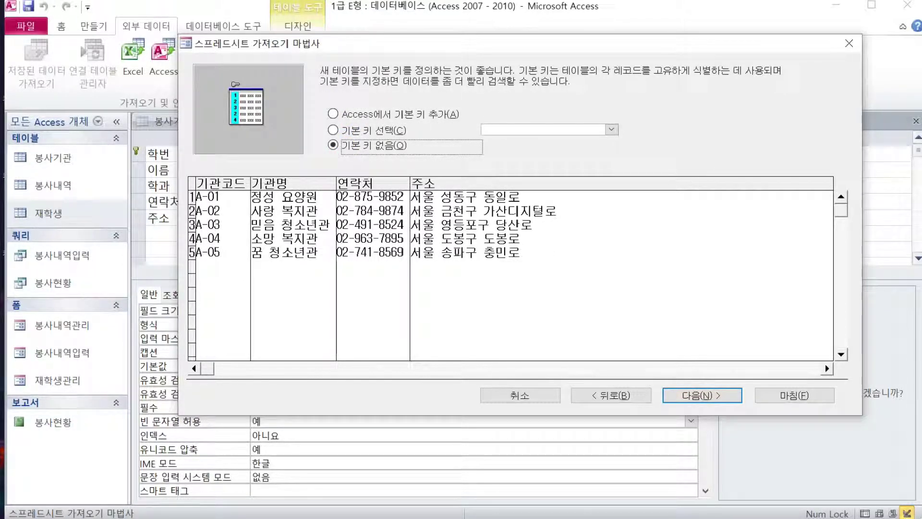
{"action": "left_click", "coordinate": [730, 397]}
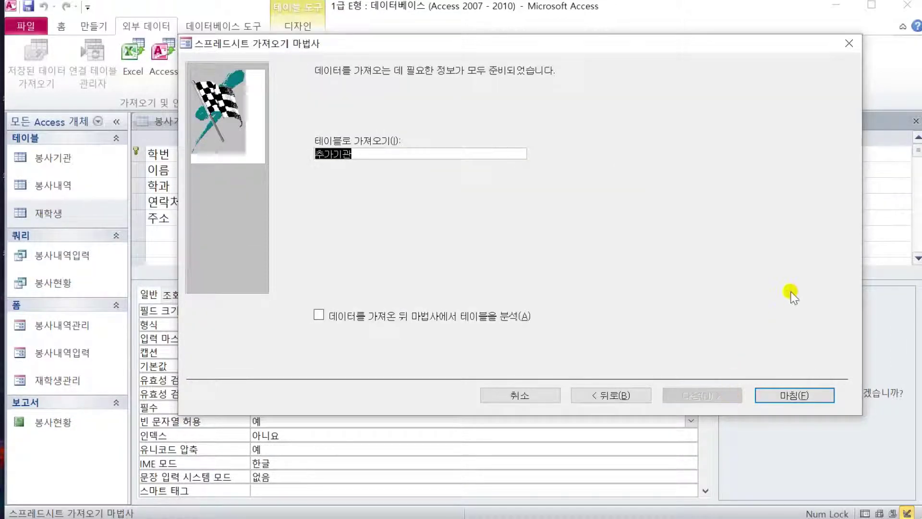
- Name the imported table 봉사기관추가 and finish the import without saving the import steps
{"action": "type", "text": "qh"}
{"action": "key", "text": "BackSpace"}
{"action": "key", "text": "BackSpace"}
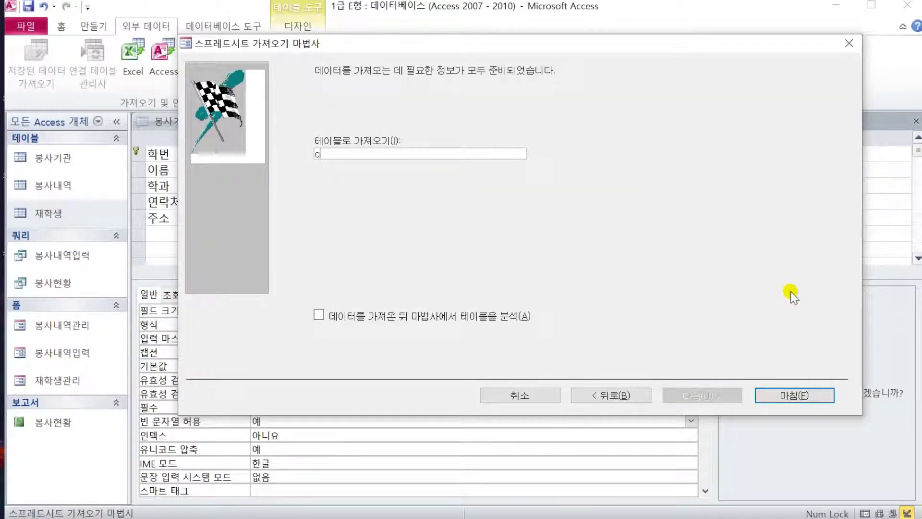
{"action": "type", "text": "봉사기"}
{"action": "key", "text": "BackSpace"}
{"action": "key", "text": "BackSpace"}
{"action": "type", "text": "사기관추가"}
{"action": "left_click", "coordinate": [811, 401]}
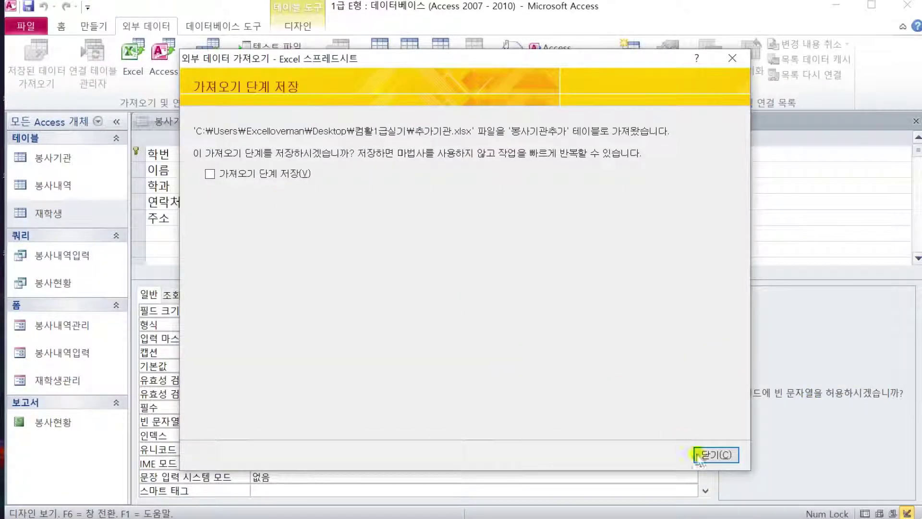
{"action": "left_click", "coordinate": [711, 454]}
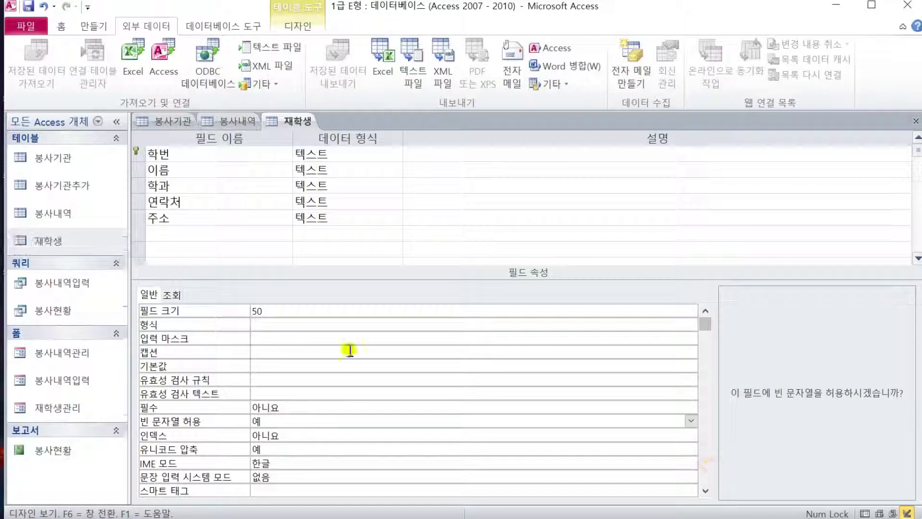
- Open the imported 봉사기관추가 table and review the data of the 봉사기관, 봉사기관추가, 봉사내역 and 재학생 tables
{"action": "left_click", "coordinate": [55, 186]}
{"action": "double_click", "coordinate": [54, 186]}
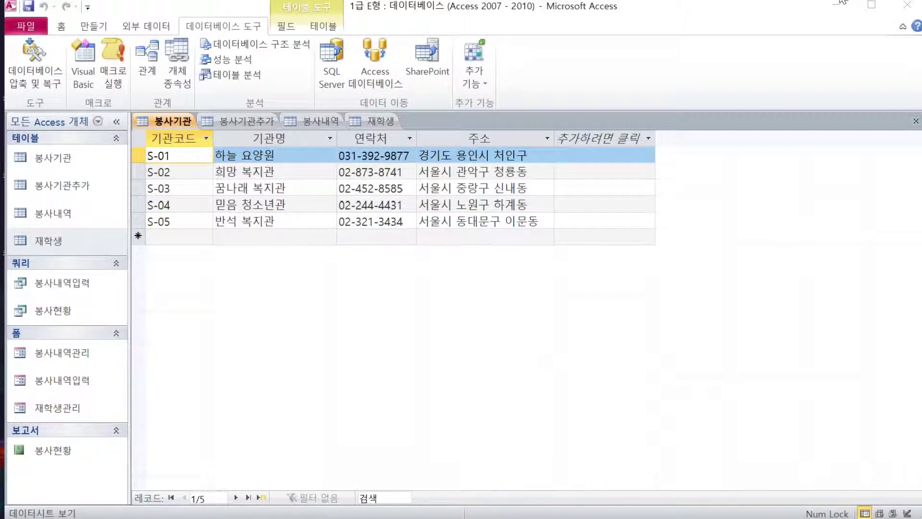
{"action": "left_click", "coordinate": [232, 120]}
{"action": "left_click", "coordinate": [319, 121]}
{"action": "left_click", "coordinate": [377, 121]}
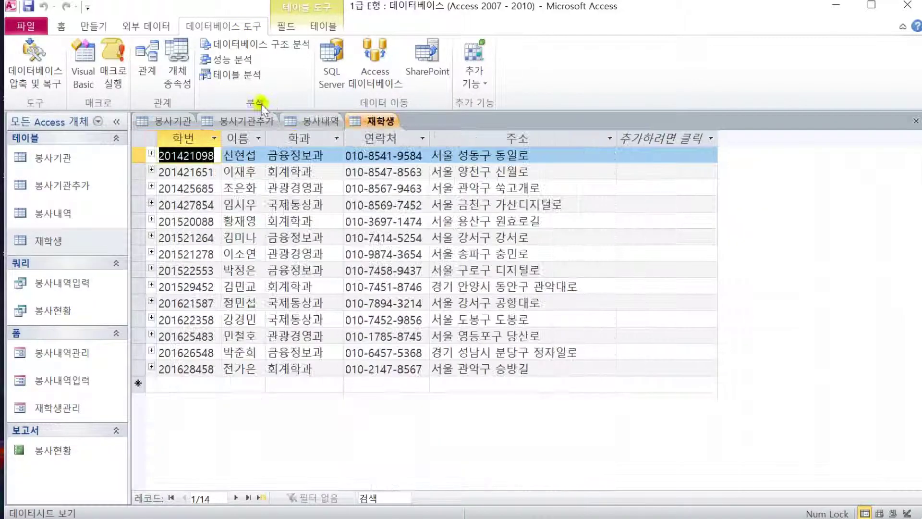
{"action": "left_click", "coordinate": [241, 123]}
{"action": "left_click", "coordinate": [170, 120]}
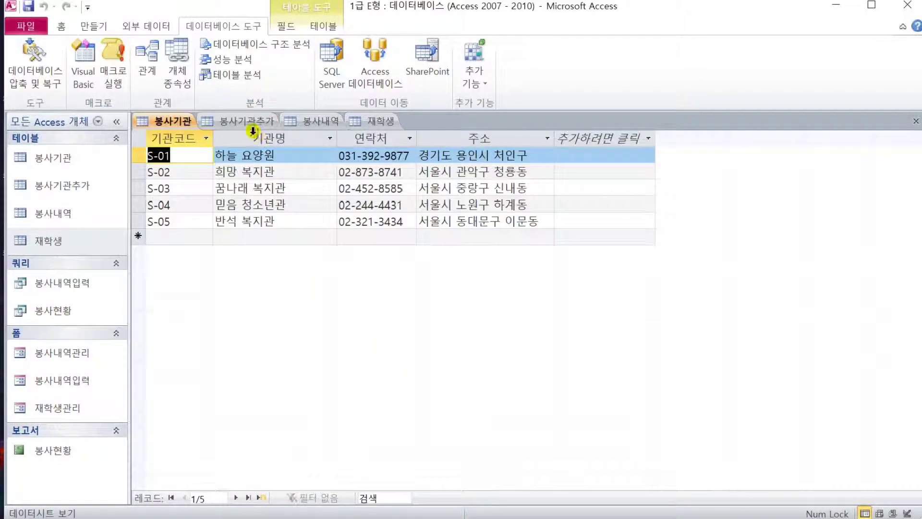
{"action": "left_click", "coordinate": [250, 121]}
{"action": "left_click", "coordinate": [319, 122]}
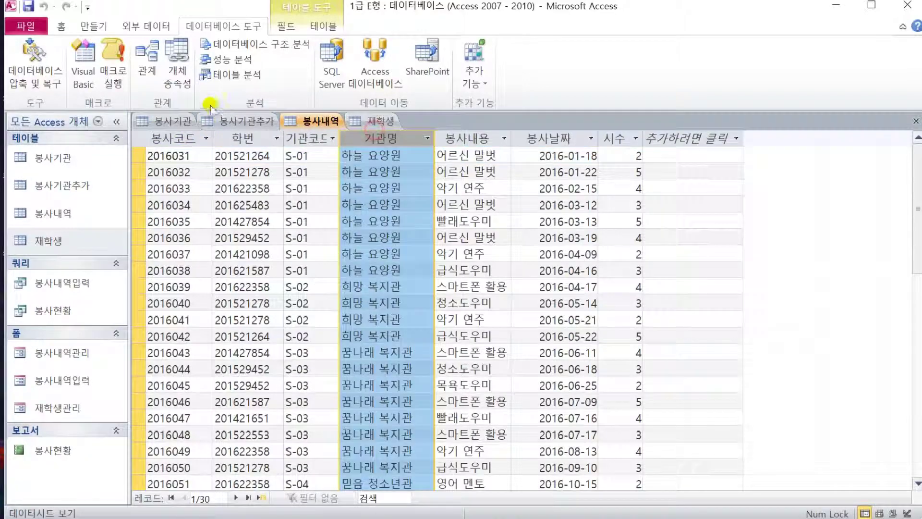
{"action": "left_click", "coordinate": [173, 121]}
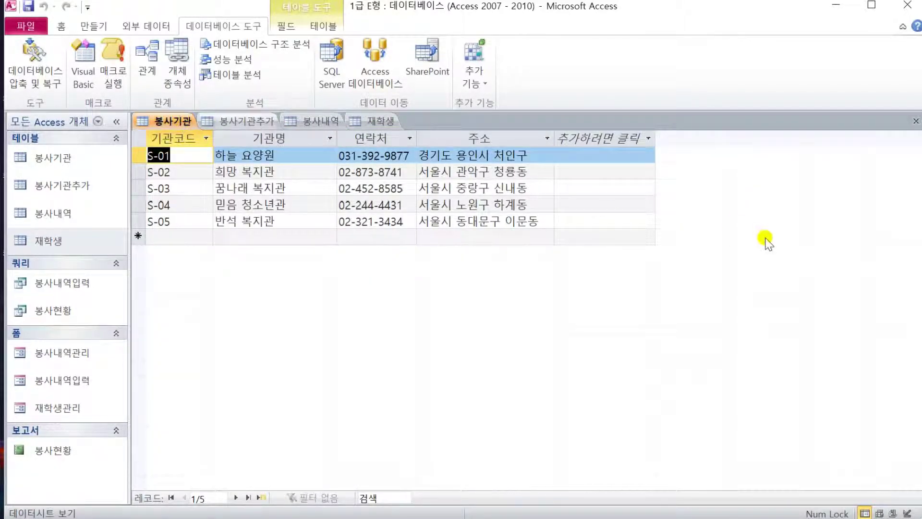
- Close all the open tables: 봉사기관, 봉사기관추가, 봉사내역 and 재학생
{"action": "left_click", "coordinate": [916, 121]}
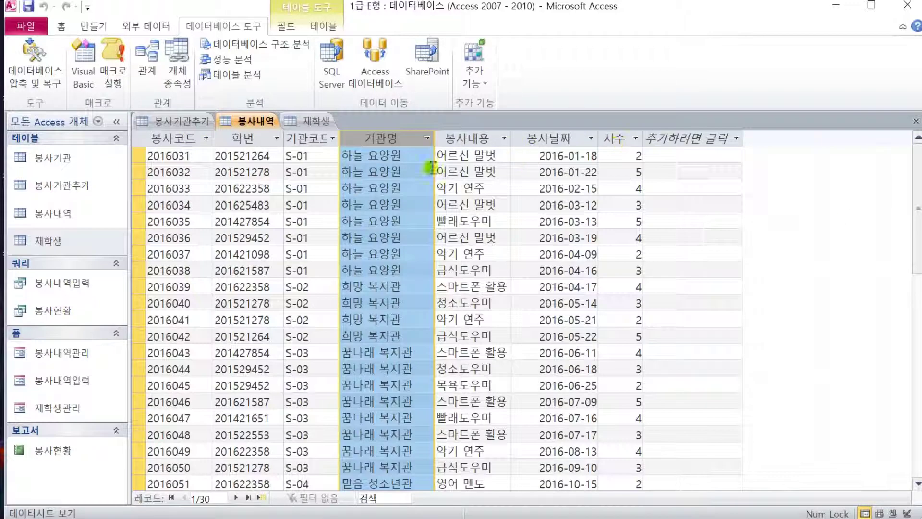
{"action": "left_click", "coordinate": [169, 121]}
{"action": "left_click", "coordinate": [916, 122]}
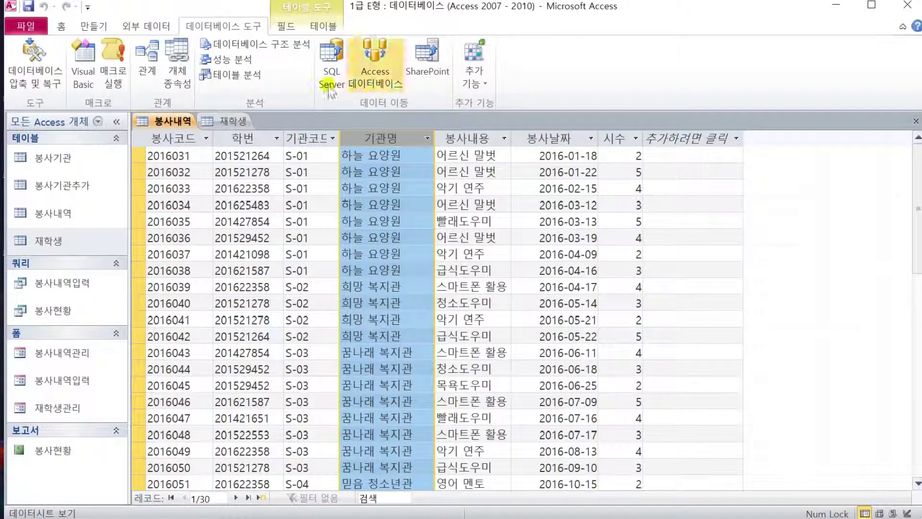
{"action": "left_click", "coordinate": [917, 121]}
{"action": "left_click", "coordinate": [916, 121]}
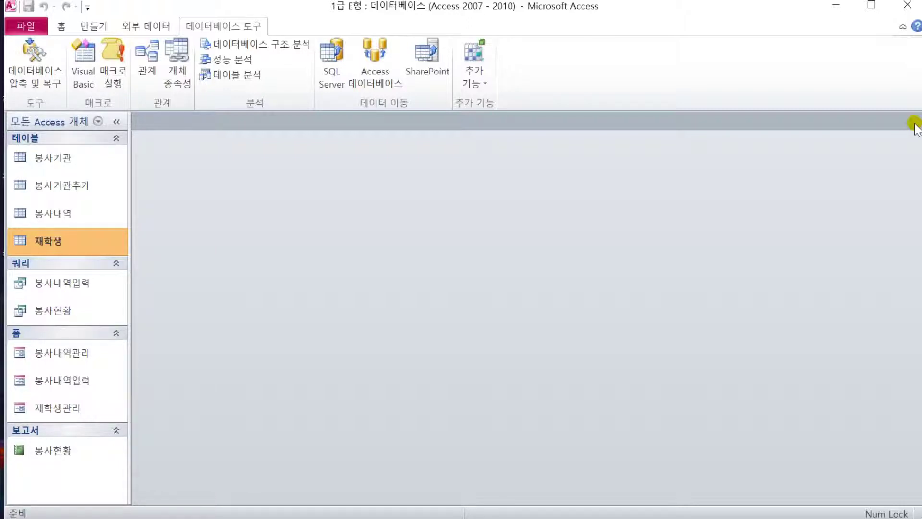
- Open the database's relationships layout and enlarge the 봉사내역 table box to show all its fields
{"action": "left_click", "coordinate": [161, 24]}
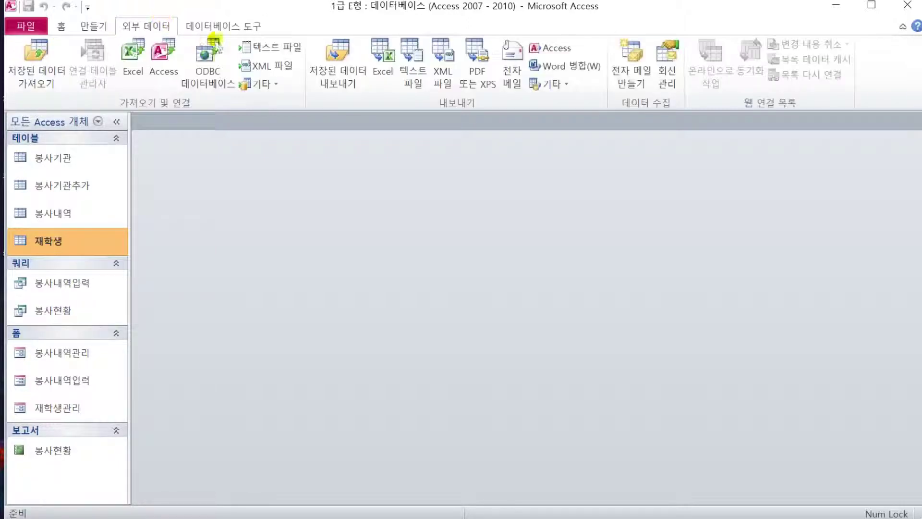
{"action": "left_click", "coordinate": [220, 27]}
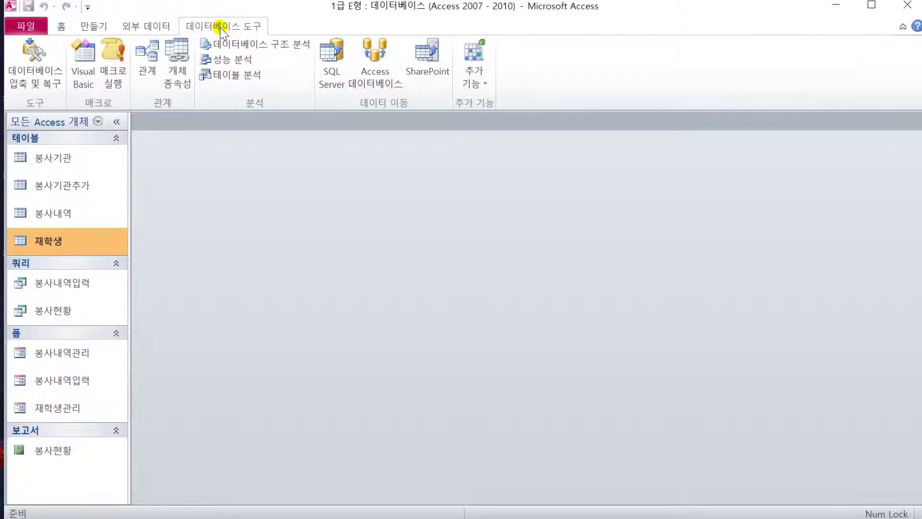
{"action": "left_click", "coordinate": [147, 47]}
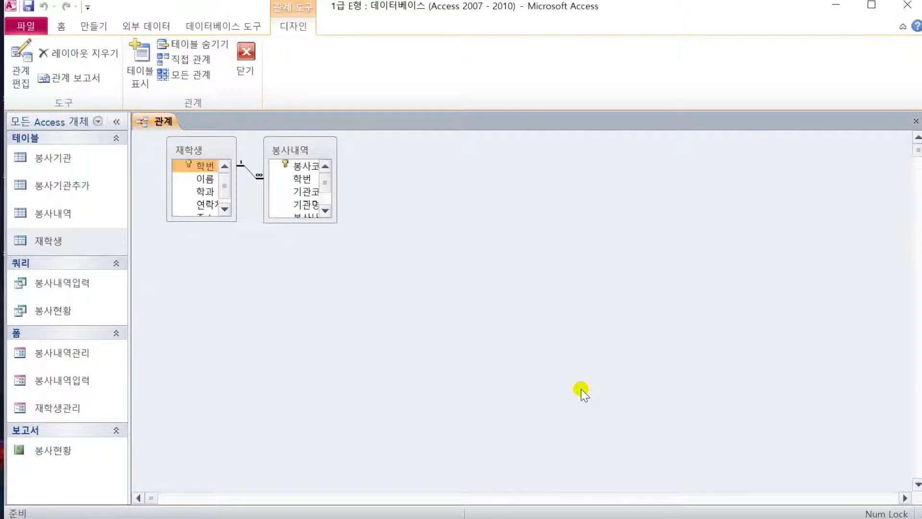
{"action": "left_click", "coordinate": [307, 138]}
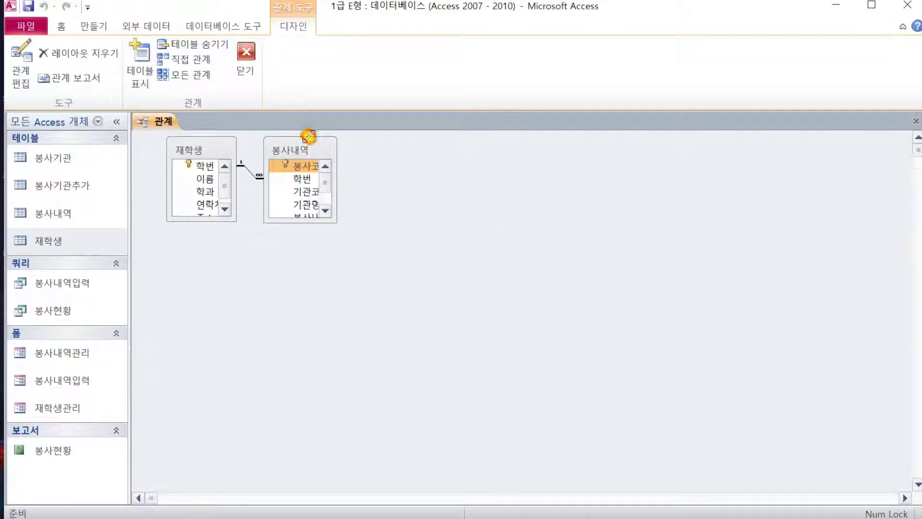
{"action": "left_click_drag", "start_coordinate": [336, 222], "coordinate": [387, 293]}
{"action": "left_click", "coordinate": [311, 193]}
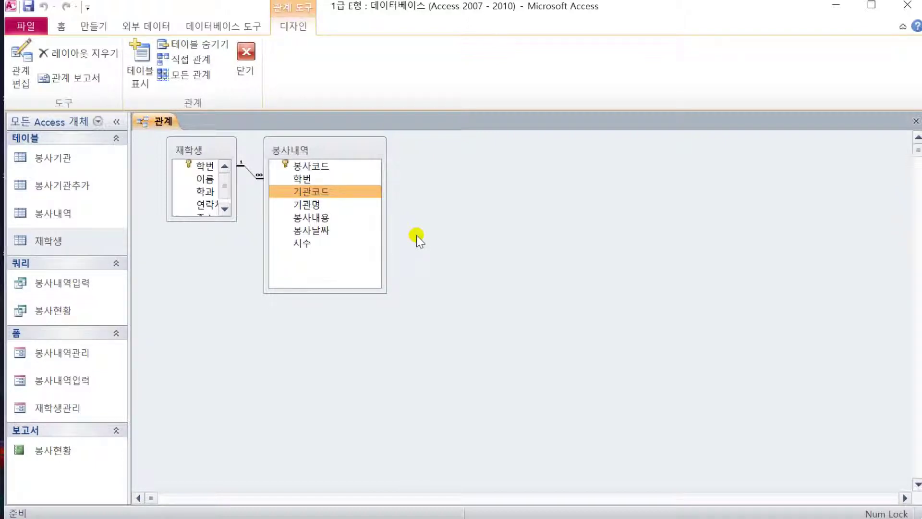
- Add the 봉사기관 table to the relationships layout and link its 기관코드 field to 기관코드 in 봉사내역
{"action": "left_click_drag", "start_coordinate": [205, 166], "coordinate": [293, 152]}
{"action": "left_click_drag", "start_coordinate": [56, 156], "coordinate": [475, 149]}
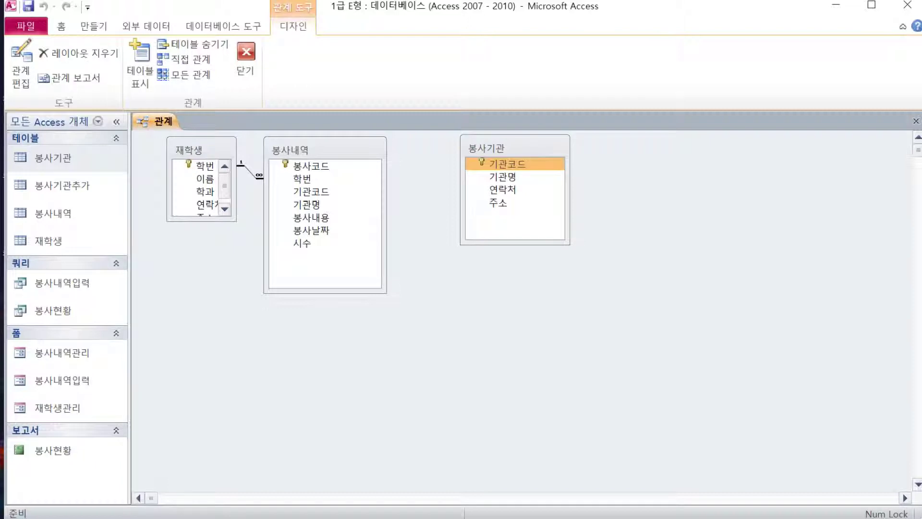
{"action": "left_click", "coordinate": [326, 191]}
{"action": "left_click", "coordinate": [528, 165]}
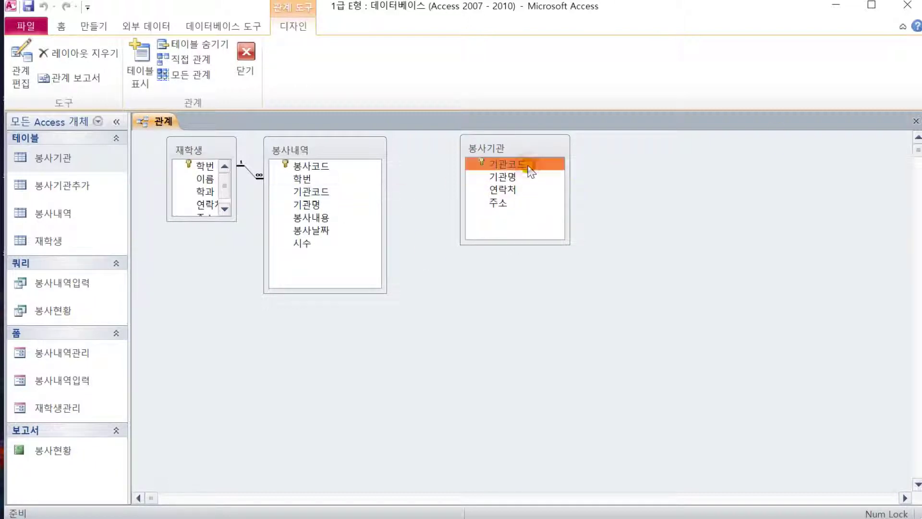
{"action": "left_click_drag", "start_coordinate": [530, 171], "coordinate": [507, 165]}
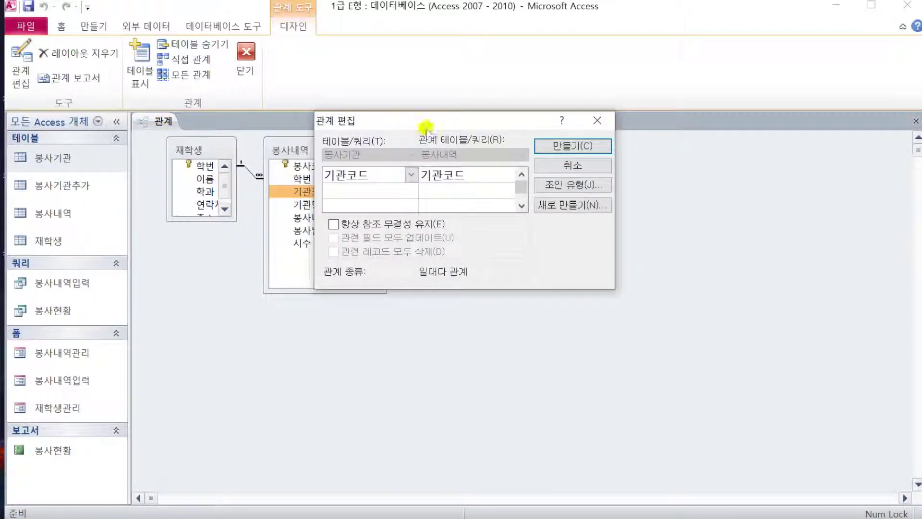
{"action": "left_click_drag", "start_coordinate": [426, 121], "coordinate": [529, 231]}
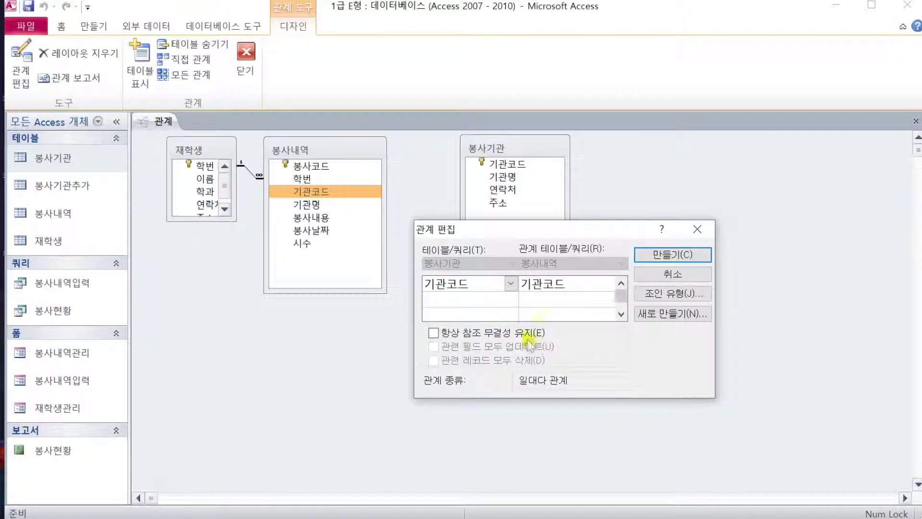
- Create the 봉사기관–봉사내역 relationship with referential integrity and cascading field updates, then close the relationships layout and save it
{"action": "left_click", "coordinate": [432, 334]}
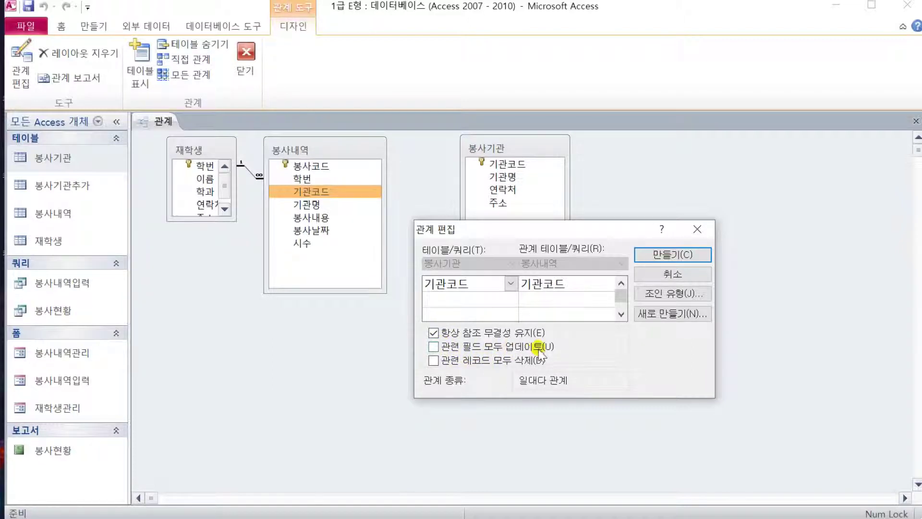
{"action": "left_click", "coordinate": [435, 346]}
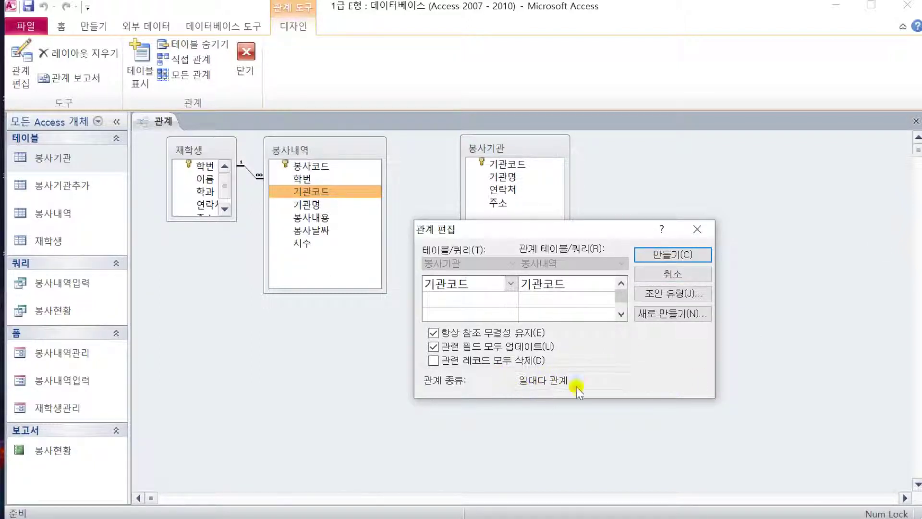
{"action": "left_click", "coordinate": [670, 256]}
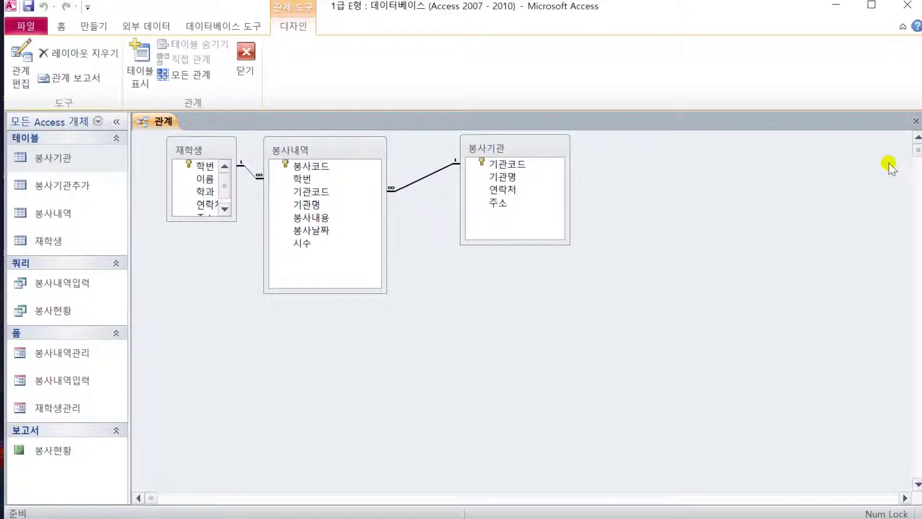
{"action": "left_click", "coordinate": [915, 121]}
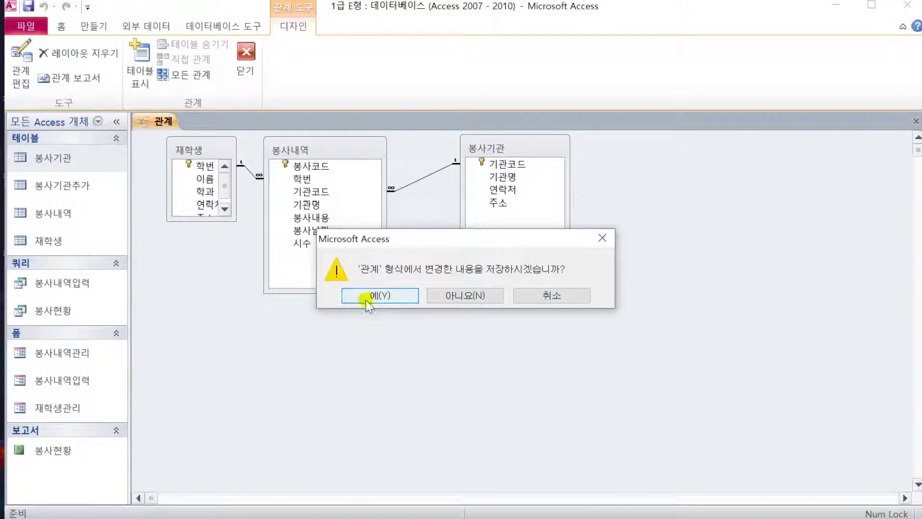
{"action": "left_click", "coordinate": [369, 299]}
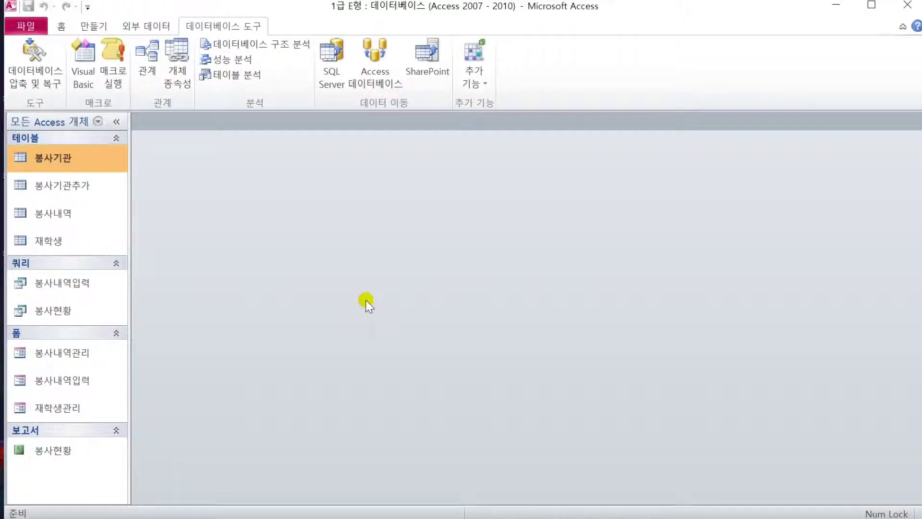